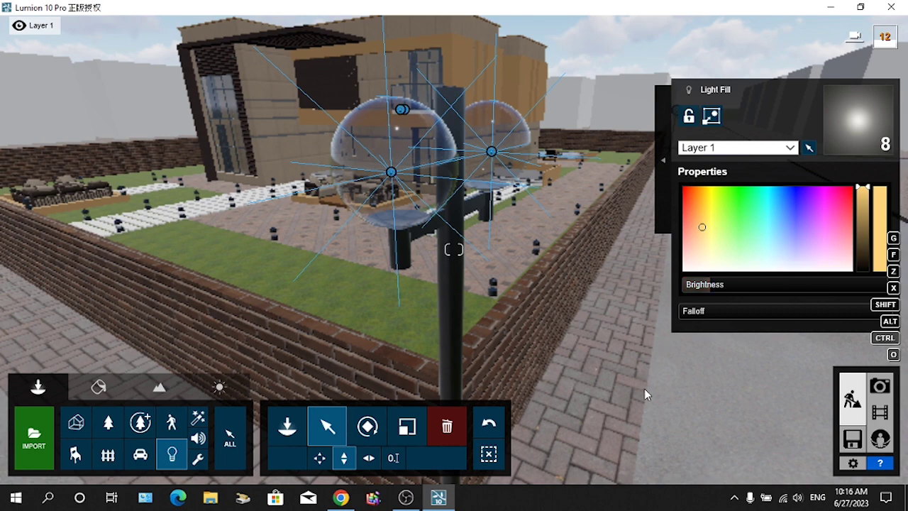
Move the eight selected Light Fill lights to Layer 5 and hide that layer
{"action": "key", "text": "shift+s"}
{"action": "right_click_drag", "start_coordinate": [646, 388], "coordinate": [634, 408]}
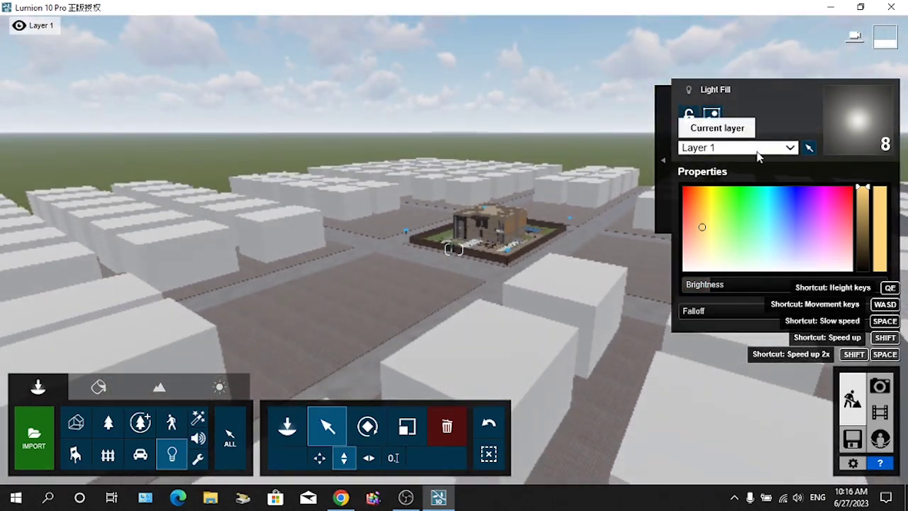
{"action": "left_click", "coordinate": [756, 149]}
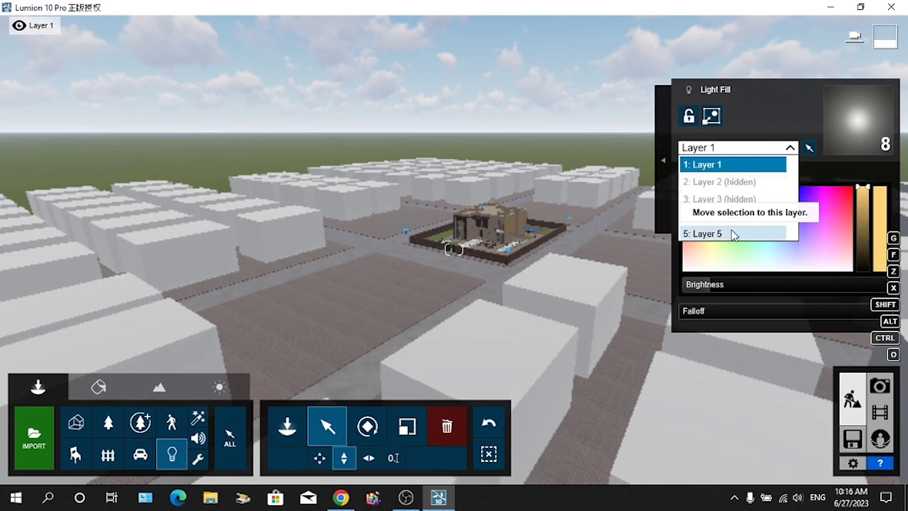
{"action": "left_click", "coordinate": [733, 234]}
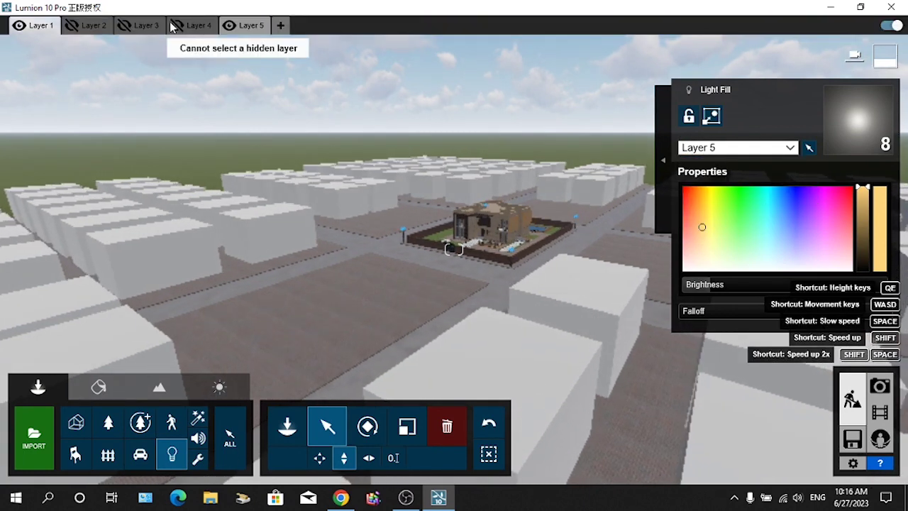
{"action": "left_click", "coordinate": [228, 25]}
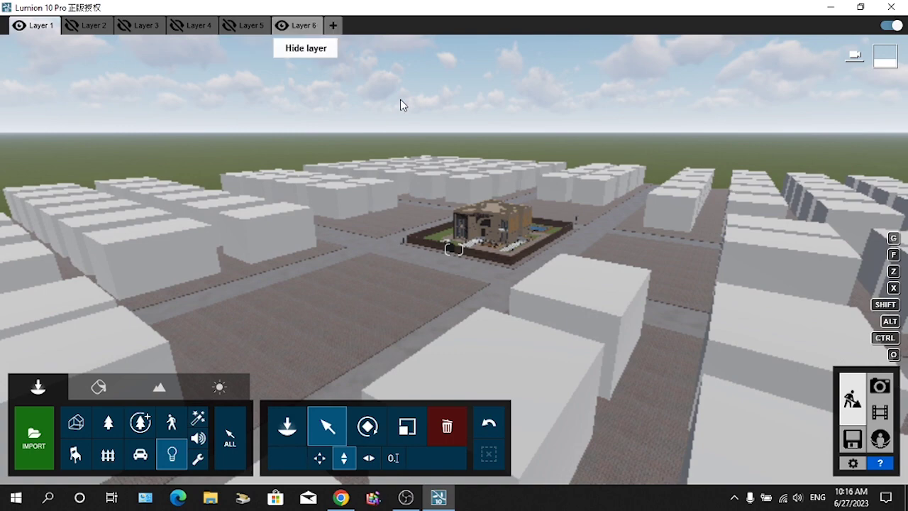
Place a Lamp04 spotlight at the upper end of the wall fixture beside the upper-floor balcony window
{"action": "key", "text": "w"}
{"action": "right_click_drag", "start_coordinate": [453, 213], "coordinate": [493, 173]}
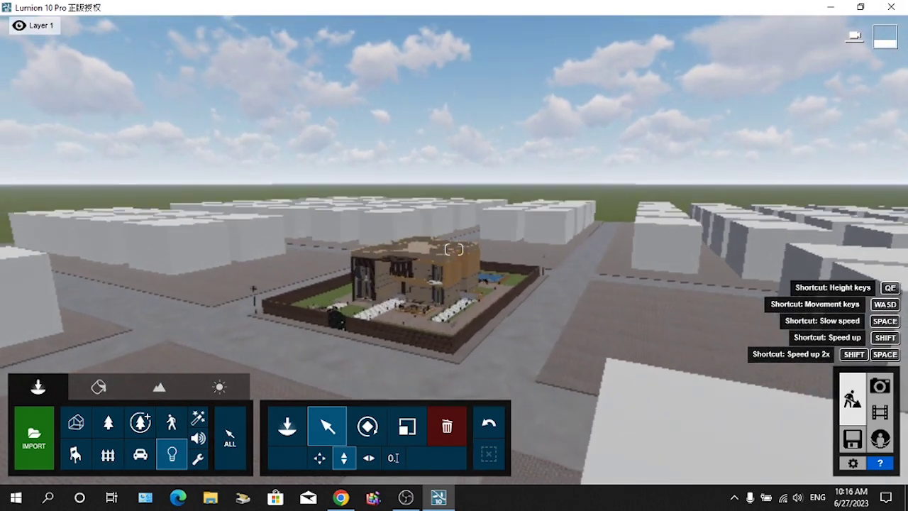
{"action": "key", "text": "w"}
{"action": "right_click_drag", "start_coordinate": [460, 110], "coordinate": [420, 125]}
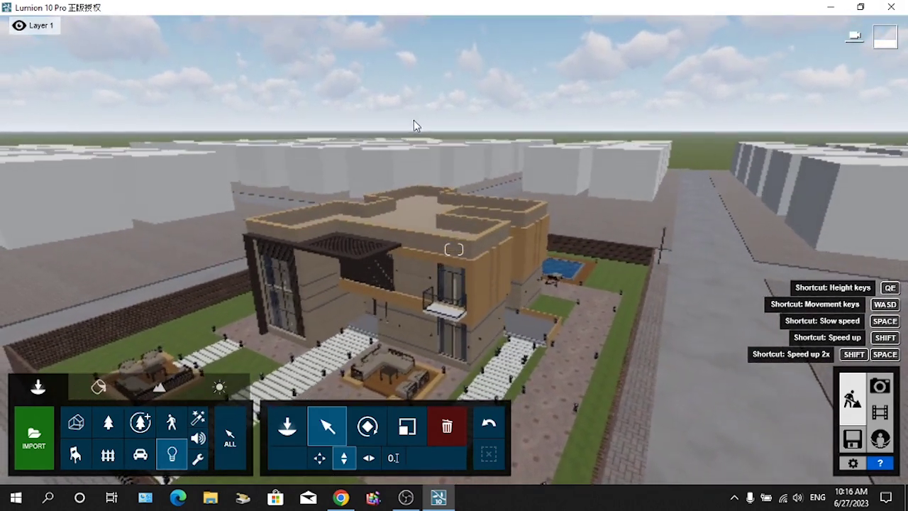
{"action": "key", "text": "w"}
{"action": "right_click_drag", "start_coordinate": [463, 225], "coordinate": [429, 237]}
{"action": "key", "text": "w"}
{"action": "key", "text": "q"}
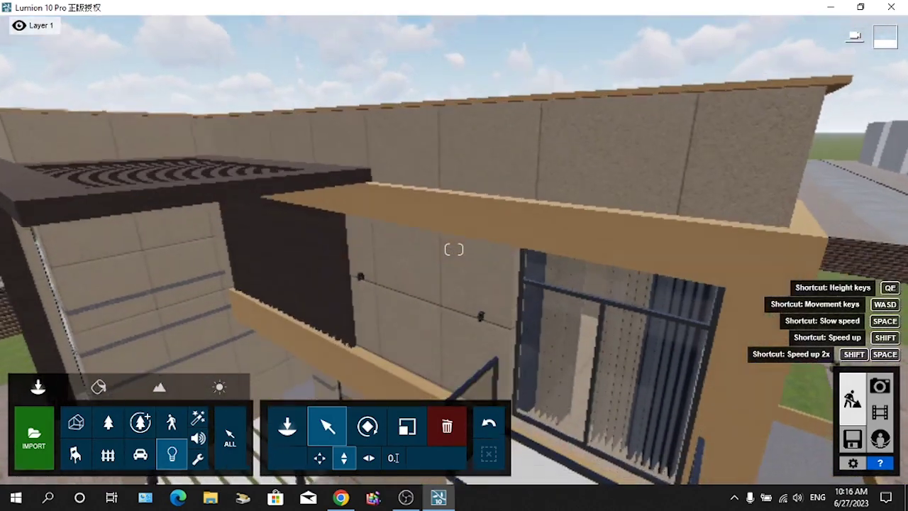
{"action": "key", "text": "w"}
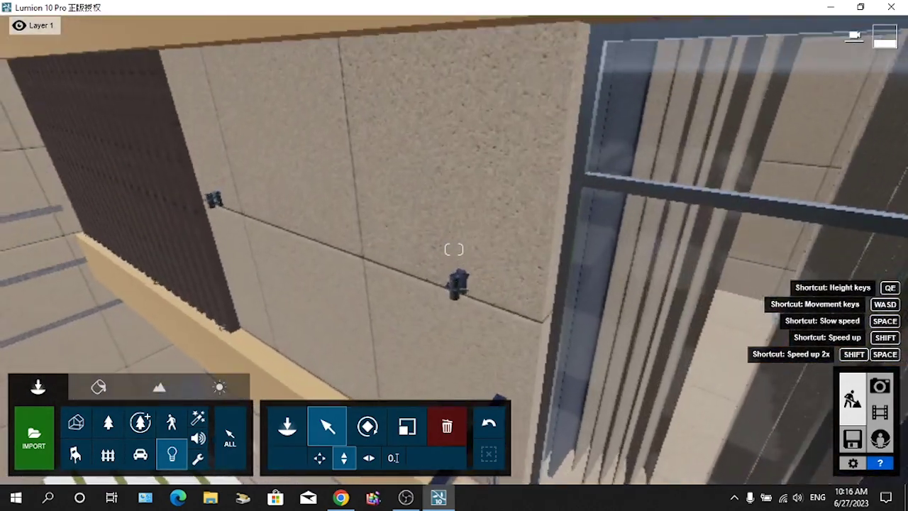
{"action": "key", "text": "w"}
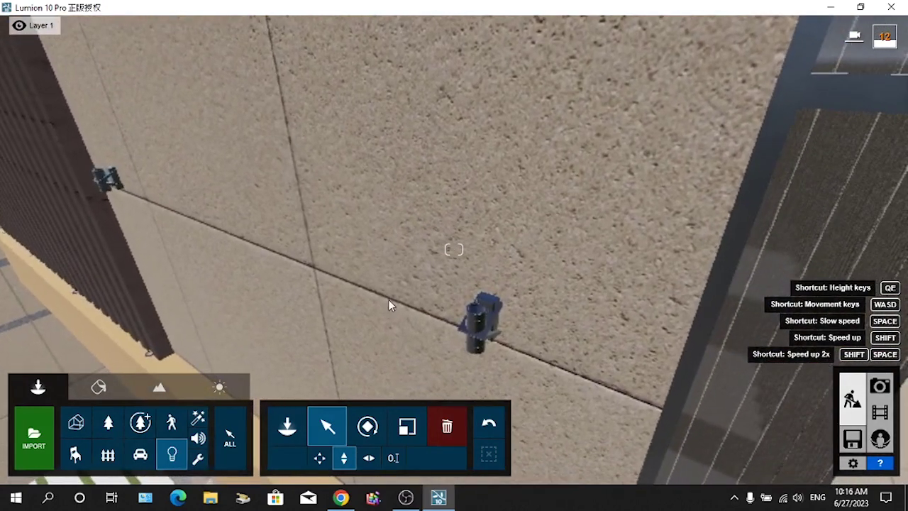
{"action": "left_click", "coordinate": [287, 425]}
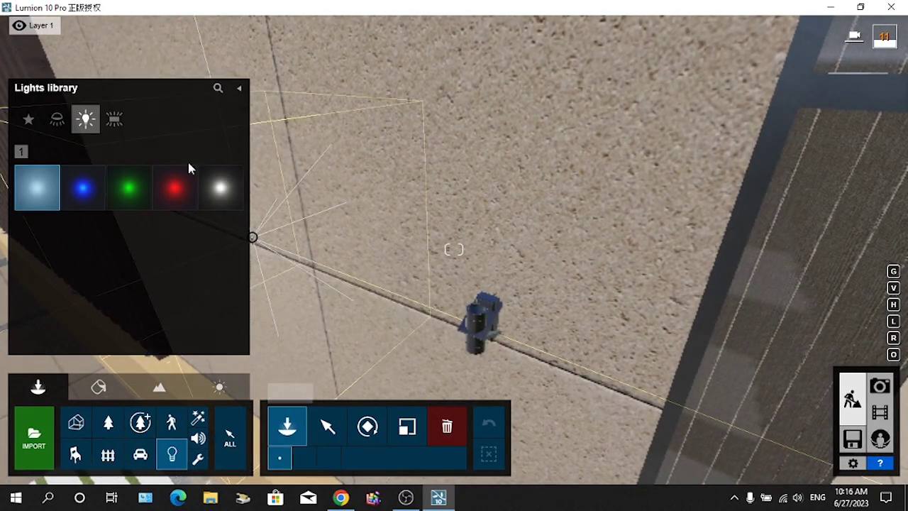
{"action": "left_click", "coordinate": [57, 118]}
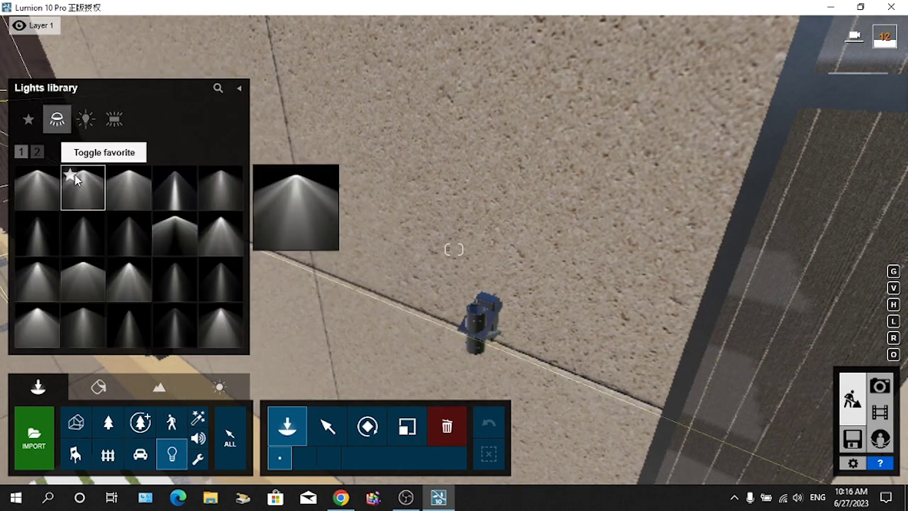
{"action": "left_click", "coordinate": [173, 193]}
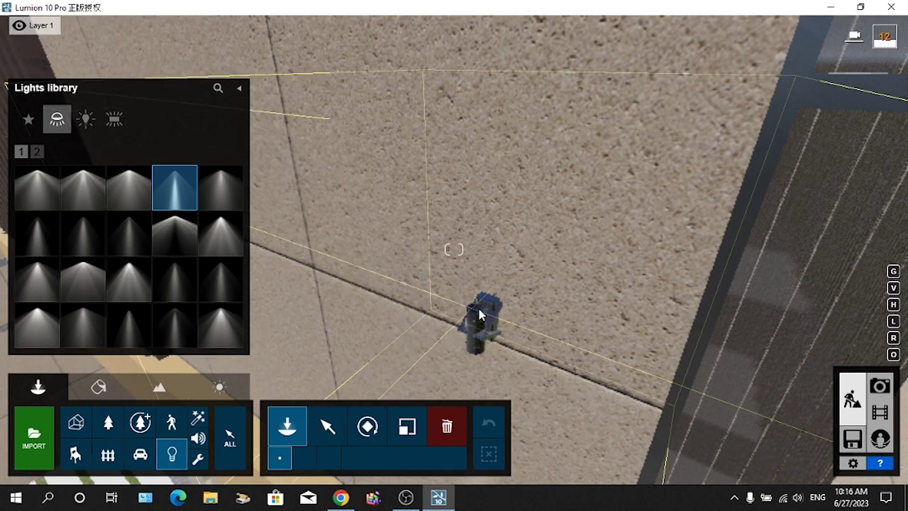
{"action": "mouse_move", "coordinate": [478, 308]}
{"action": "right_mouse_down"}
{"action": "mouse_move", "coordinate": [496, 319]}
{"action": "mouse_move", "coordinate": [522, 305]}
{"action": "mouse_move", "coordinate": [489, 312]}
{"action": "mouse_move", "coordinate": [482, 291]}
{"action": "mouse_move", "coordinate": [478, 308]}
{"action": "mouse_move", "coordinate": [478, 300]}
{"action": "right_mouse_up"}
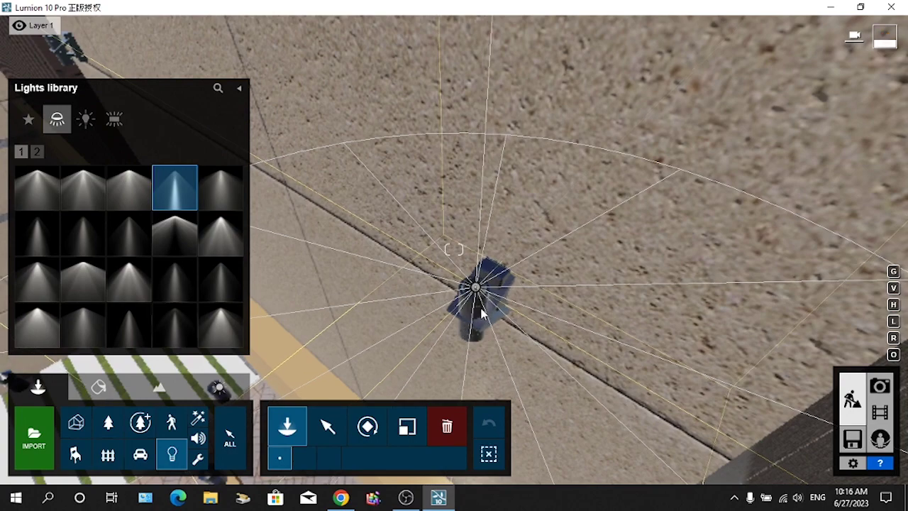
Rotate the placed Lamp04 spotlight so its beam points upward along the wall
{"action": "right_click_drag", "start_coordinate": [481, 312], "coordinate": [413, 372]}
{"action": "left_click", "coordinate": [327, 426]}
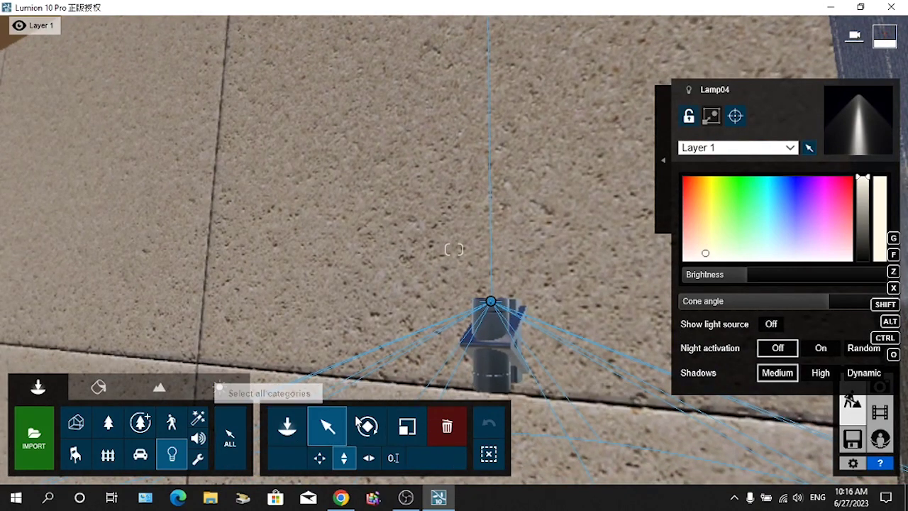
{"action": "left_click", "coordinate": [377, 423]}
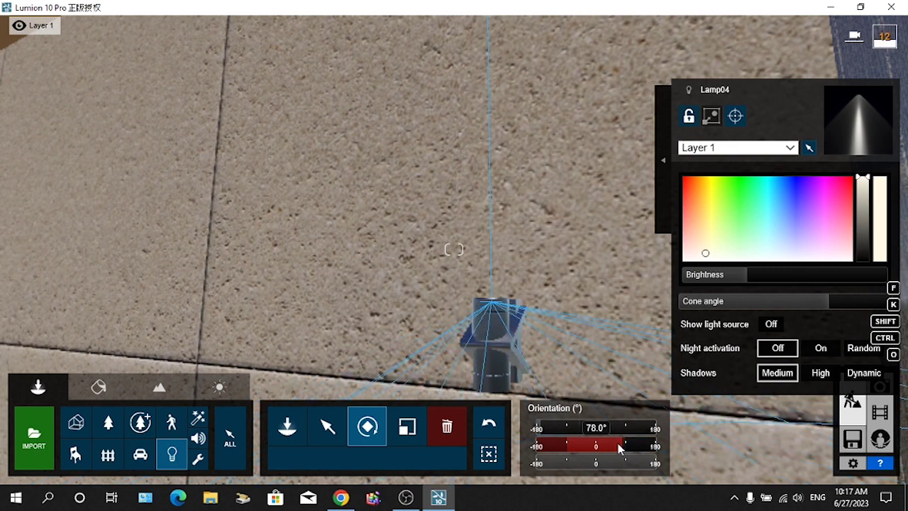
{"action": "left_click_drag", "start_coordinate": [615, 447], "coordinate": [568, 445]}
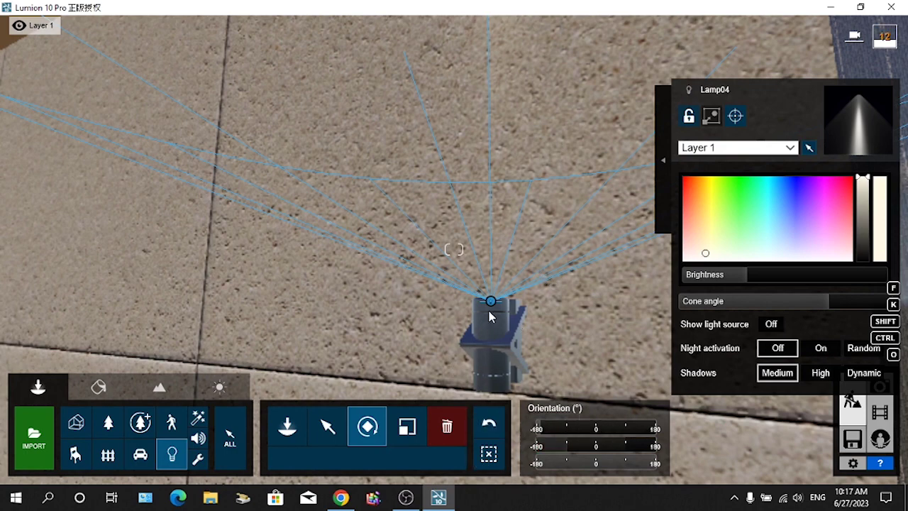
Place a second Lamp04 spotlight at the lower end of the same wall fixture, shining downward
{"action": "left_click", "coordinate": [287, 426]}
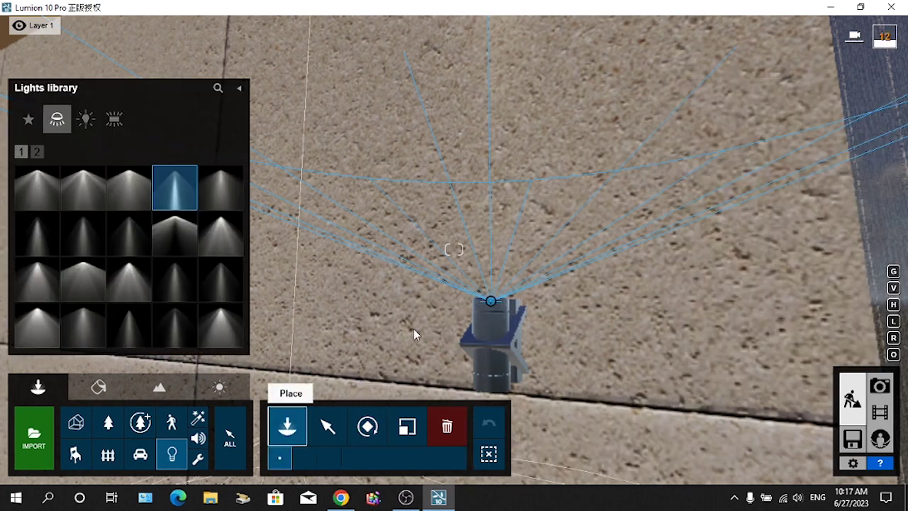
{"action": "left_click", "coordinate": [433, 313]}
{"action": "key", "text": "e"}
{"action": "key", "text": "e"}
{"action": "right_click_drag", "start_coordinate": [448, 307], "coordinate": [459, 223]}
{"action": "key", "text": "w"}
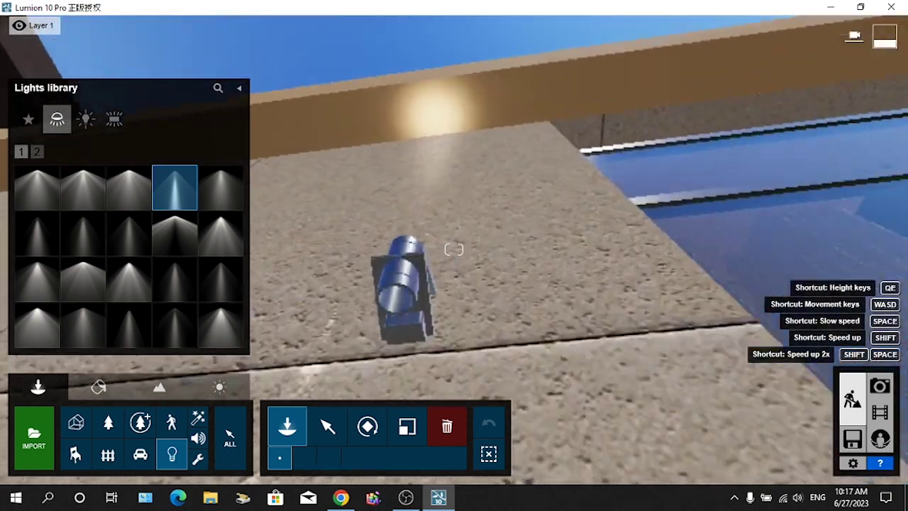
{"action": "key", "text": "e"}
{"action": "key", "text": "e"}
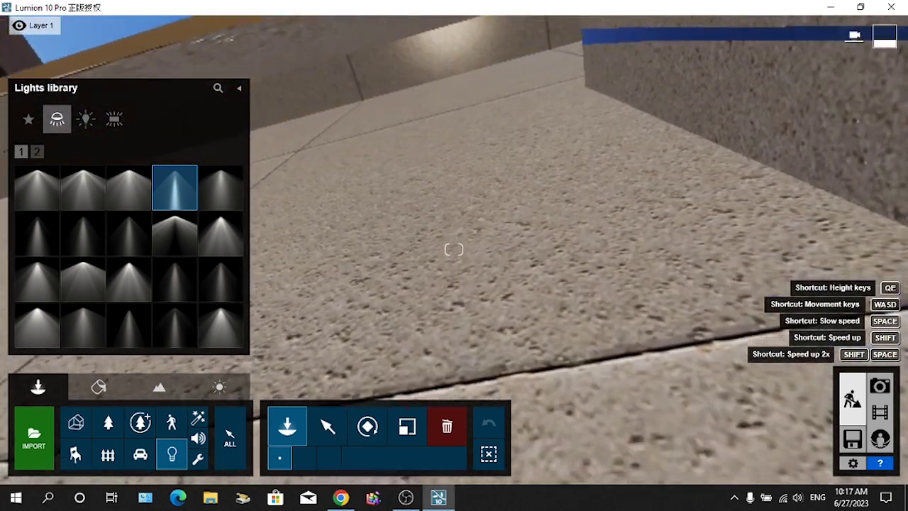
{"action": "key", "text": "s"}
{"action": "key", "text": "q"}
{"action": "key", "text": "w"}
{"action": "right_click_drag", "start_coordinate": [425, 224], "coordinate": [425, 269]}
{"action": "left_click_drag", "start_coordinate": [426, 275], "coordinate": [432, 275]}
{"action": "left_click", "coordinate": [434, 270]}
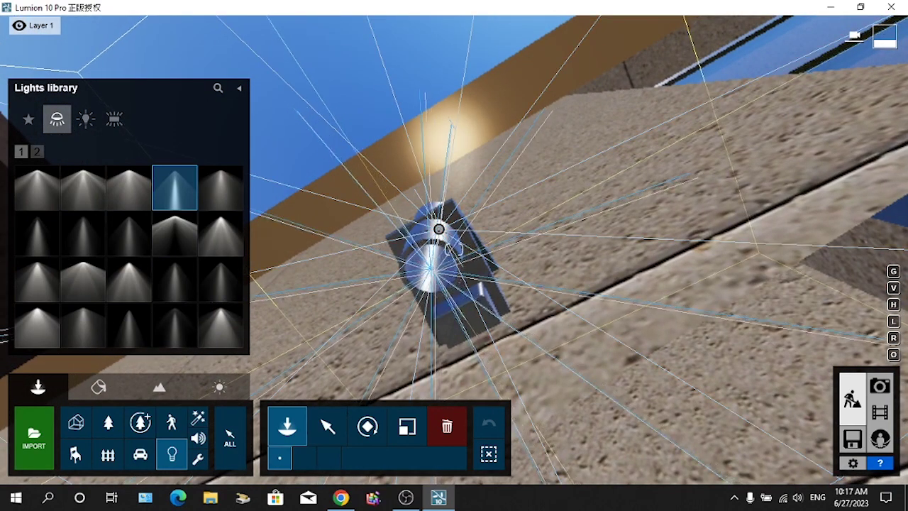
Select both Lamp04 spotlights on the fixture beside the balcony window
{"action": "key", "text": "s"}
{"action": "key", "text": "e"}
{"action": "right_click_drag", "start_coordinate": [454, 249], "coordinate": [454, 316]}
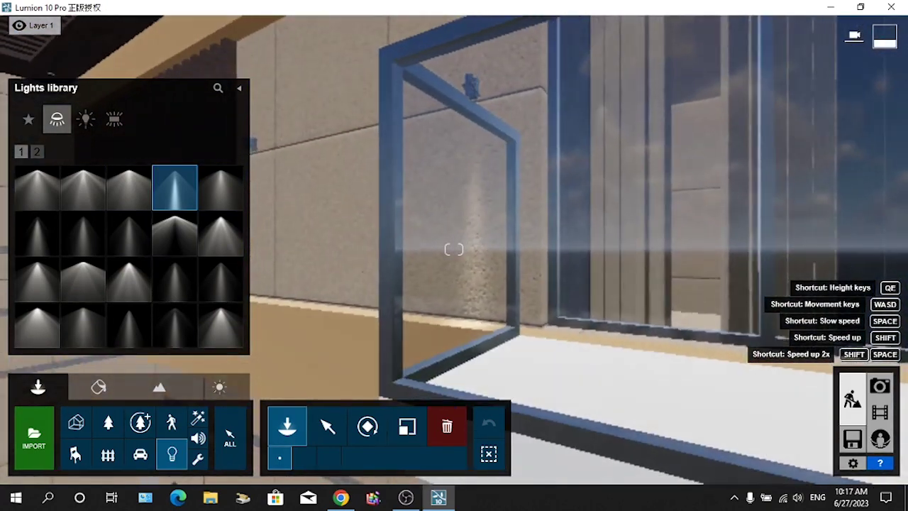
{"action": "key", "text": "q"}
{"action": "right_click_drag", "start_coordinate": [339, 324], "coordinate": [321, 381]}
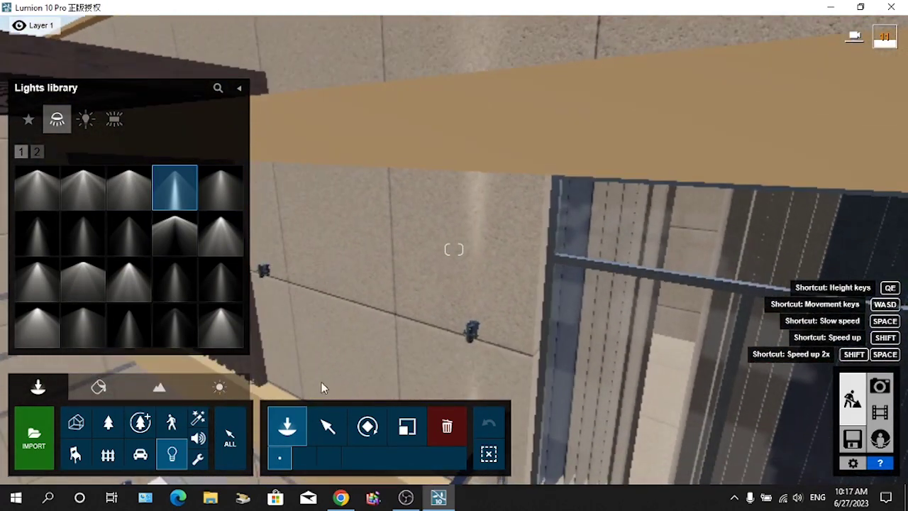
{"action": "left_click", "coordinate": [327, 425]}
{"action": "left_click", "coordinate": [472, 321]}
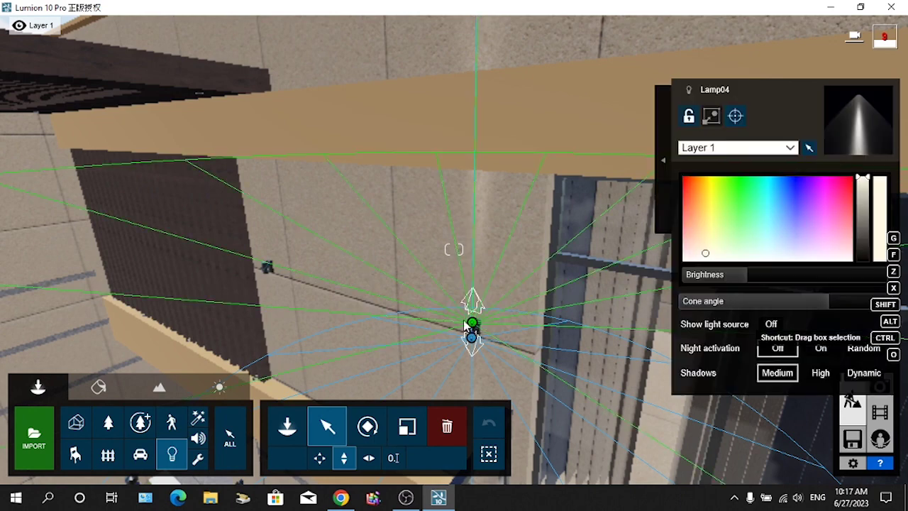
{"action": "left_click", "coordinate": [473, 323]}
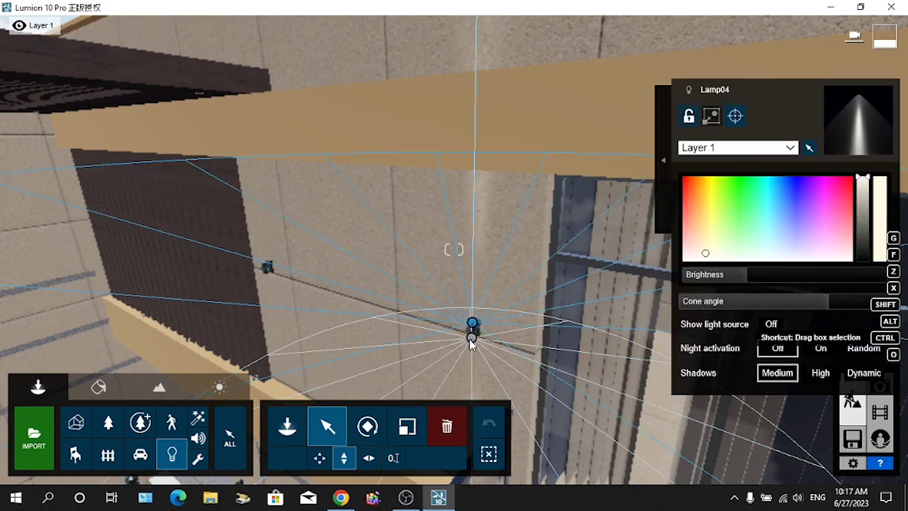
{"action": "right_click_drag", "start_coordinate": [473, 362], "coordinate": [535, 360]}
{"action": "key", "text": "a"}
{"action": "key", "text": "w"}
{"action": "key", "text": "q"}
{"action": "key", "text": "w"}
{"action": "key", "text": "w"}
{"action": "key", "text": "a"}
{"action": "key", "text": "w"}
{"action": "key", "text": "s"}
{"action": "key", "text": "s"}
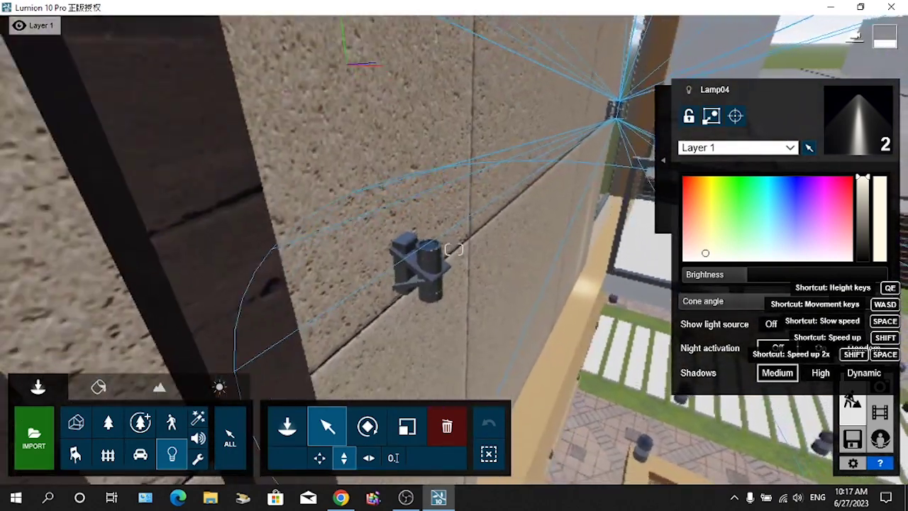
{"action": "key", "text": "w"}
{"action": "key", "text": "s"}
{"action": "right_click_drag", "start_coordinate": [454, 249], "coordinate": [456, 249]}
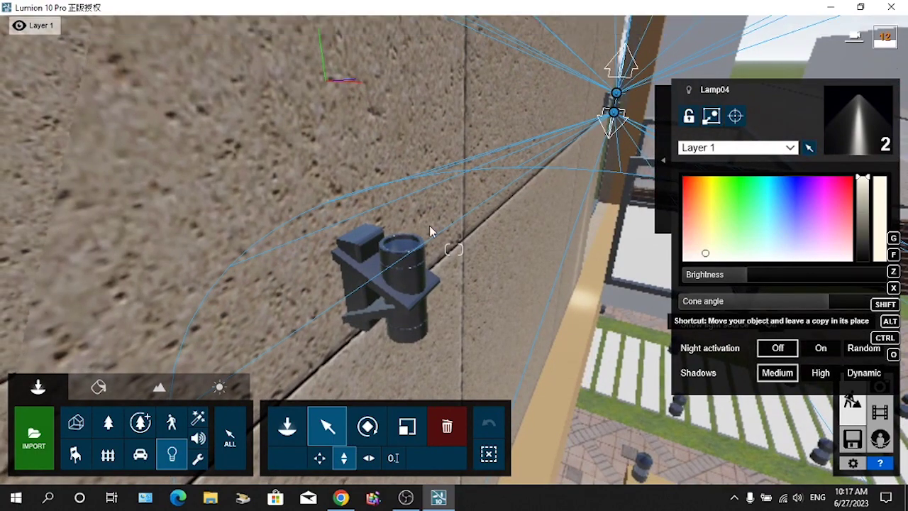
{"action": "left_click_drag", "start_coordinate": [429, 227], "coordinate": [405, 238], "text": "alt"}
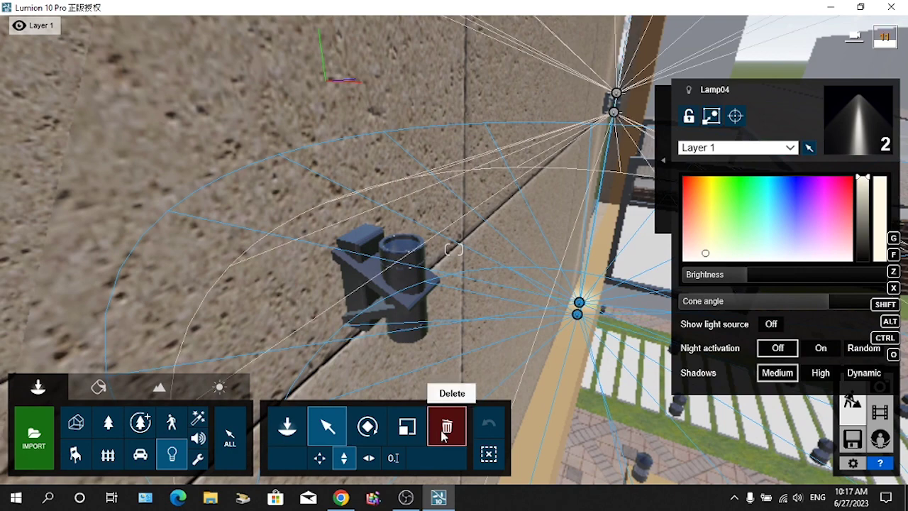
{"action": "left_click", "coordinate": [579, 302], "text": "ctrl"}
{"action": "key", "text": "Delete"}
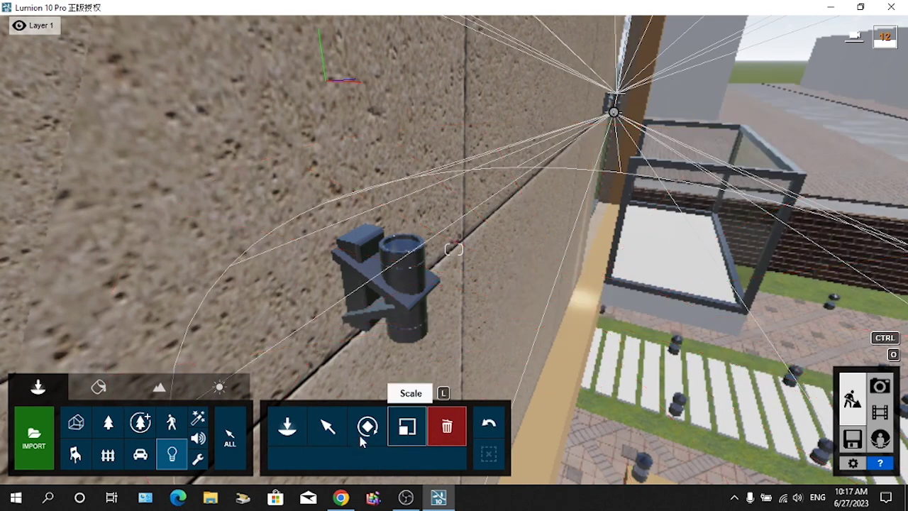
Copy both Lamp04 spotlights with a free move onto the neighbouring upper-floor wall fixture
{"action": "key", "text": "m"}
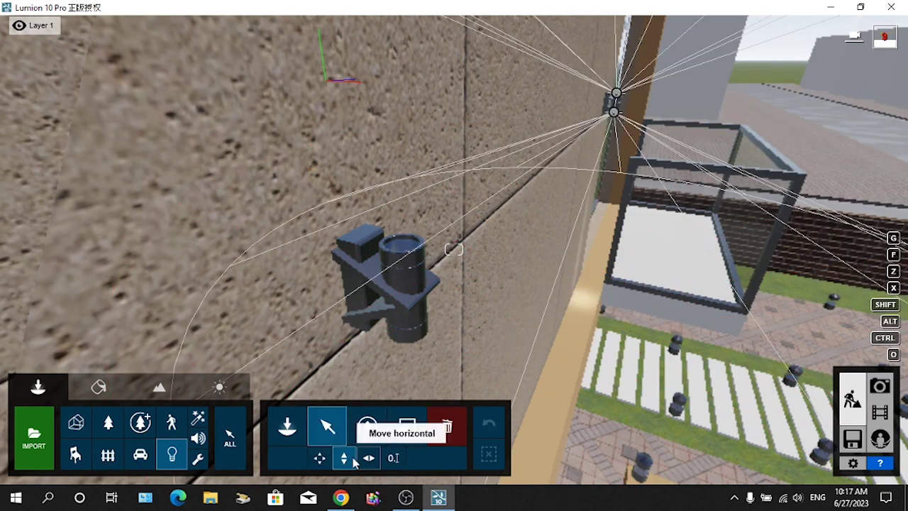
{"action": "left_click", "coordinate": [368, 460]}
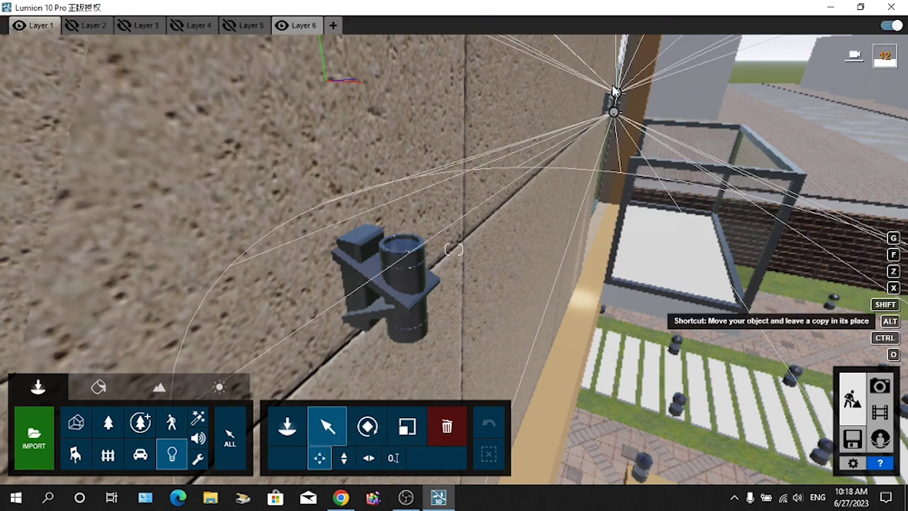
{"action": "left_click", "coordinate": [613, 113]}
{"action": "left_click", "coordinate": [613, 113], "text": "ctrl"}
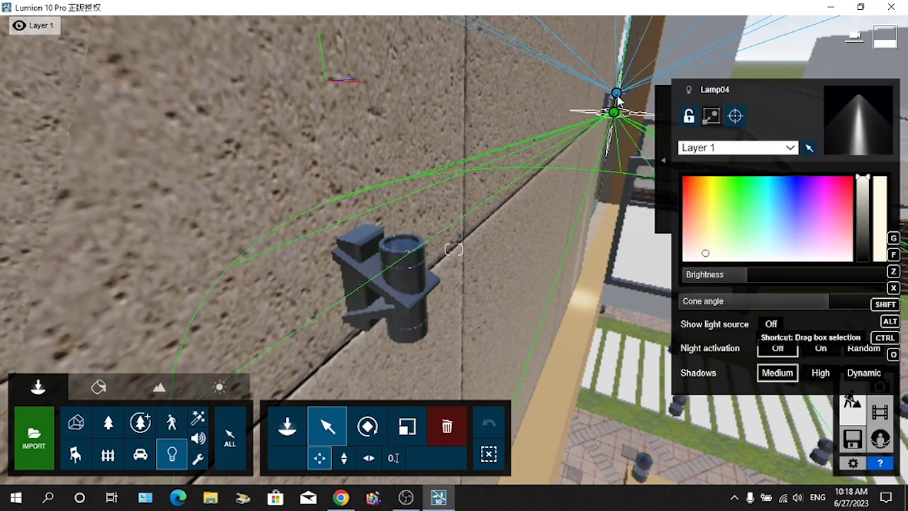
{"action": "left_click_drag", "start_coordinate": [521, 201], "coordinate": [406, 248]}
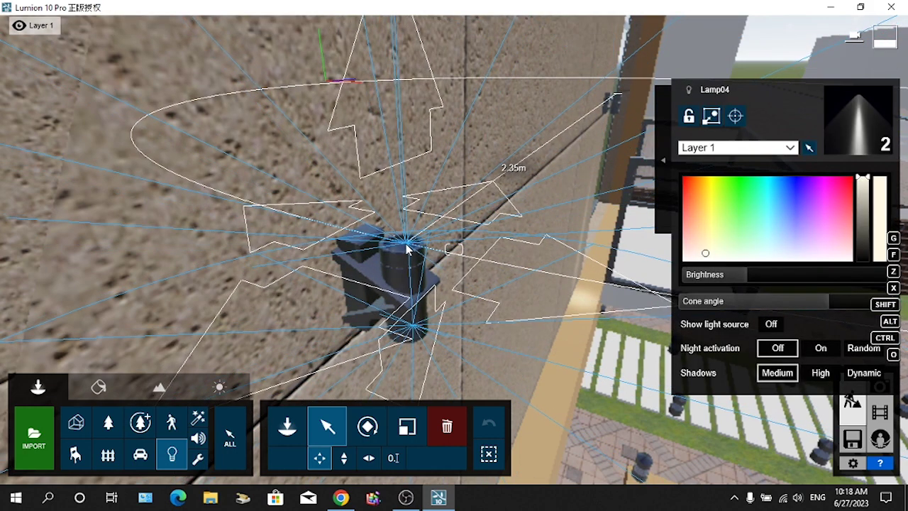
Copy the pair of Lamp04 spotlights down onto a wall fixture on the lower floor
{"action": "key", "text": "s"}
{"action": "right_click_drag", "start_coordinate": [415, 255], "coordinate": [354, 266]}
{"action": "key", "text": "s"}
{"action": "key", "text": "s"}
{"action": "key", "text": "w"}
{"action": "right_click_drag", "start_coordinate": [454, 250], "coordinate": [454, 249]}
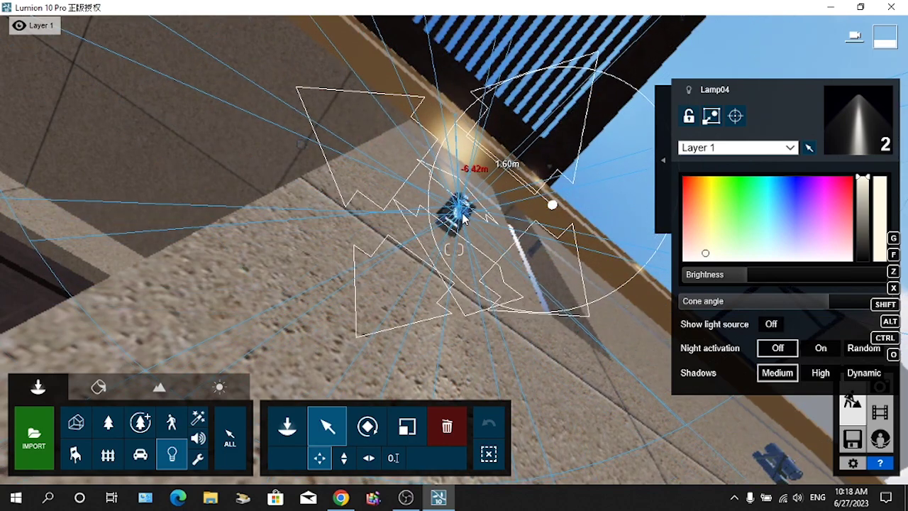
Copy the Lamp04 pair again onto the next fixture along the lower-floor wall
{"action": "right_click_drag", "start_coordinate": [465, 224], "coordinate": [394, 307]}
{"action": "key", "text": "d"}
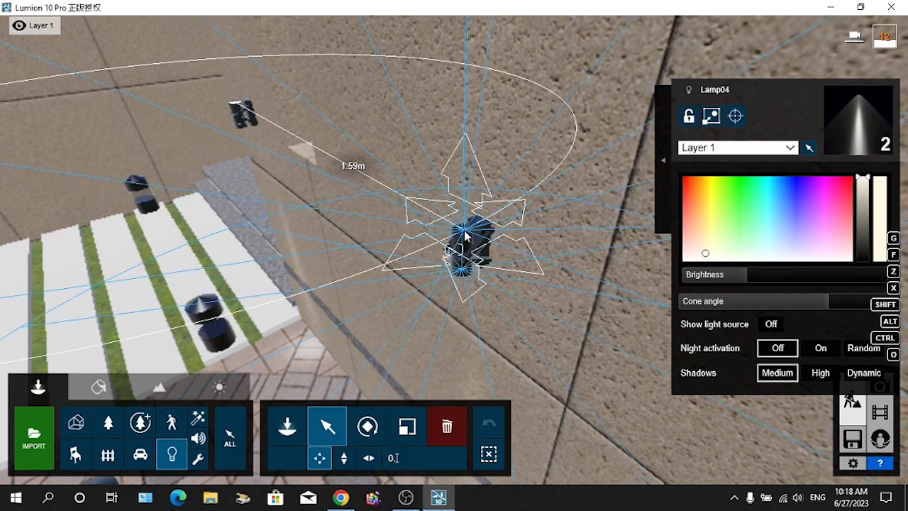
{"action": "right_click_drag", "start_coordinate": [469, 236], "coordinate": [469, 270]}
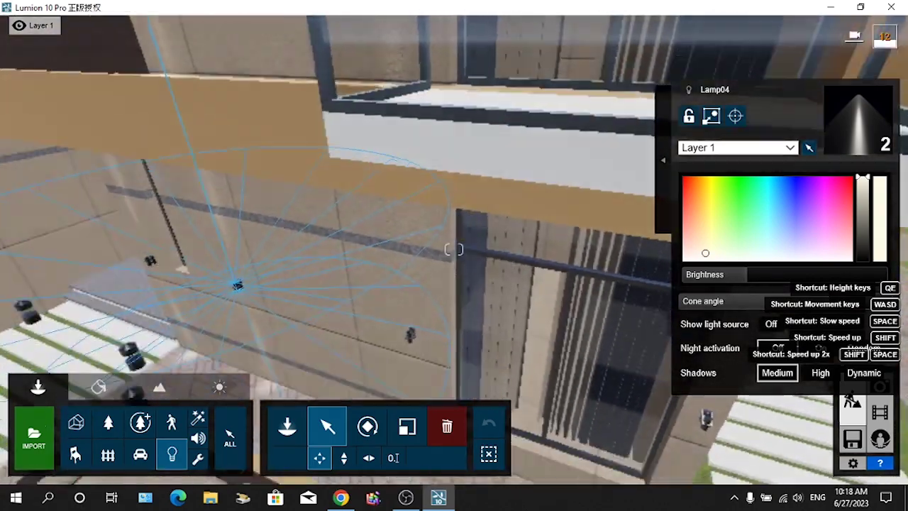
Copy the selected Lamp04 pair onto the following fixture on the lower-floor stone wall, just before the large glazing
{"action": "right_click_drag", "start_coordinate": [454, 250], "coordinate": [477, 243]}
{"action": "key", "text": "w"}
{"action": "key", "text": "w"}
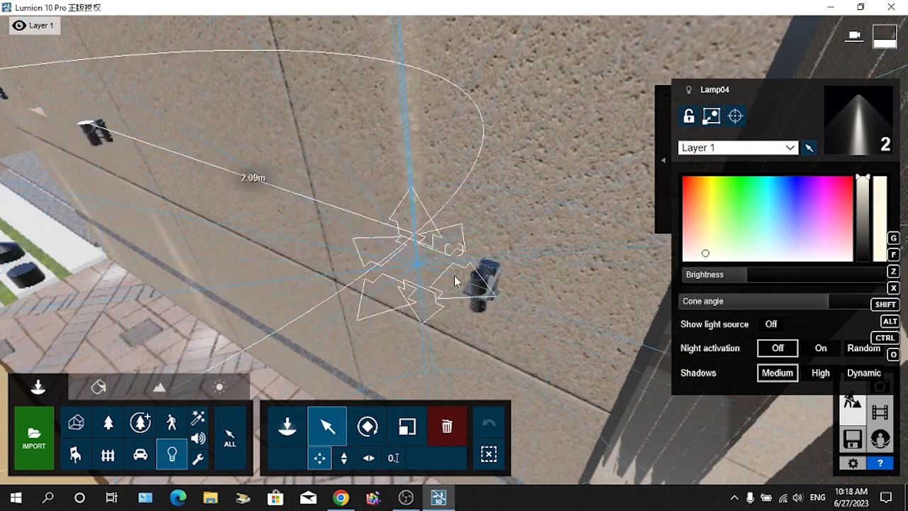
{"action": "left_click_drag", "start_coordinate": [486, 280], "coordinate": [481, 279]}
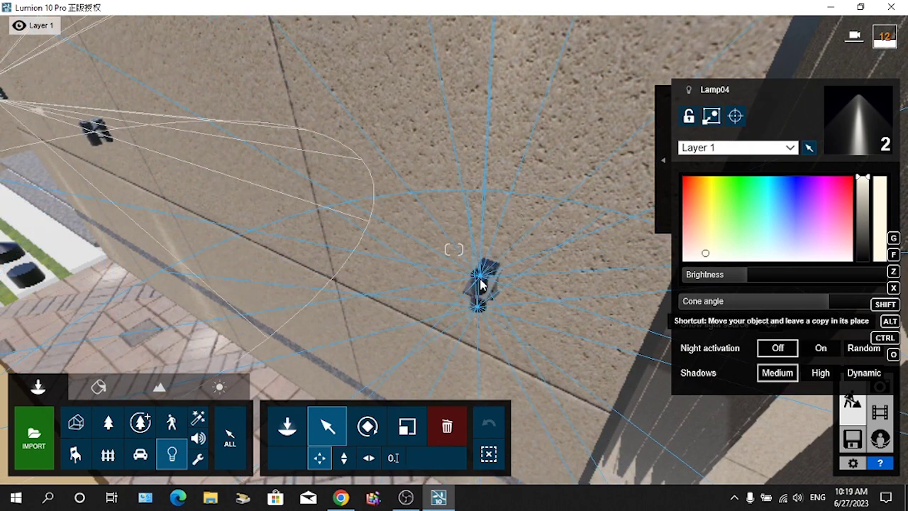
Copy the Lamp04 pair past the large glazing onto the wall fixture opposite the outdoor sofas
{"action": "right_click_drag", "start_coordinate": [486, 294], "coordinate": [465, 268]}
{"action": "key", "text": "s"}
{"action": "key", "text": "w"}
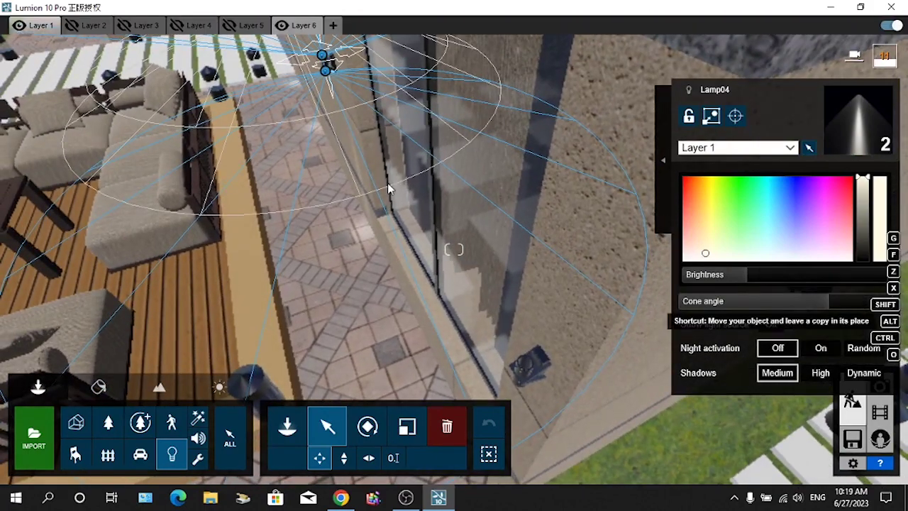
{"action": "left_click_drag", "start_coordinate": [388, 189], "coordinate": [528, 366]}
{"action": "left_click_drag", "start_coordinate": [526, 367], "coordinate": [528, 366]}
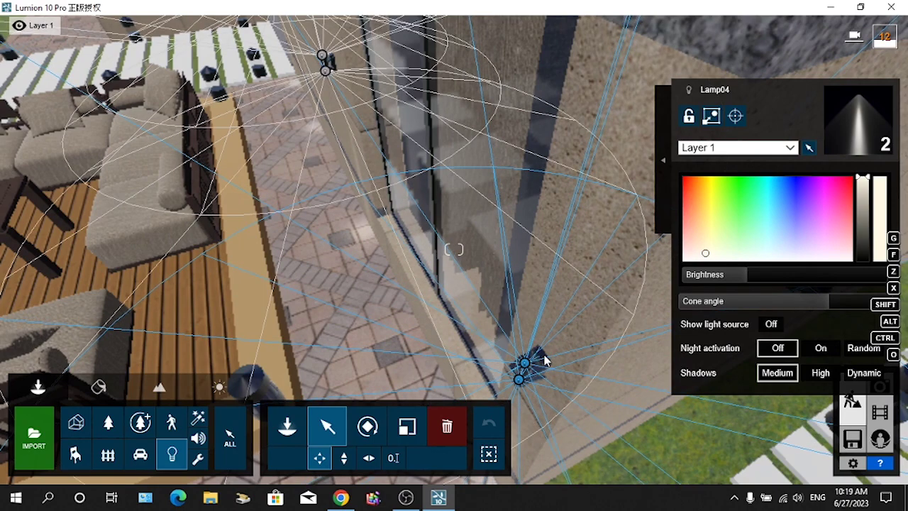
Copy the Lamp04 pair onto the next two fixtures along the stone wall above the grass strip
{"action": "key", "text": "d"}
{"action": "right_click_drag", "start_coordinate": [543, 360], "coordinate": [418, 365]}
{"action": "key", "text": "s"}
{"action": "key", "text": "w"}
{"action": "right_click_drag", "start_coordinate": [446, 421], "coordinate": [535, 350]}
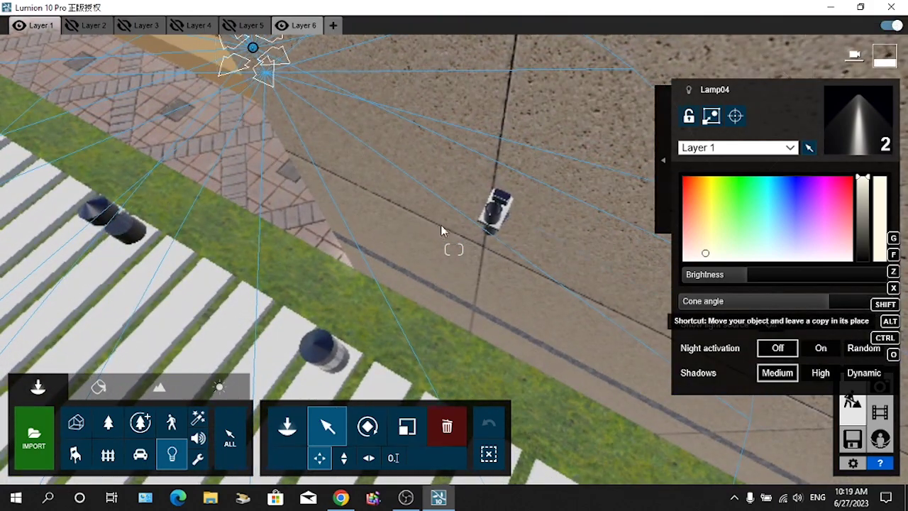
{"action": "left_click_drag", "start_coordinate": [253, 48], "coordinate": [498, 212], "text": "alt"}
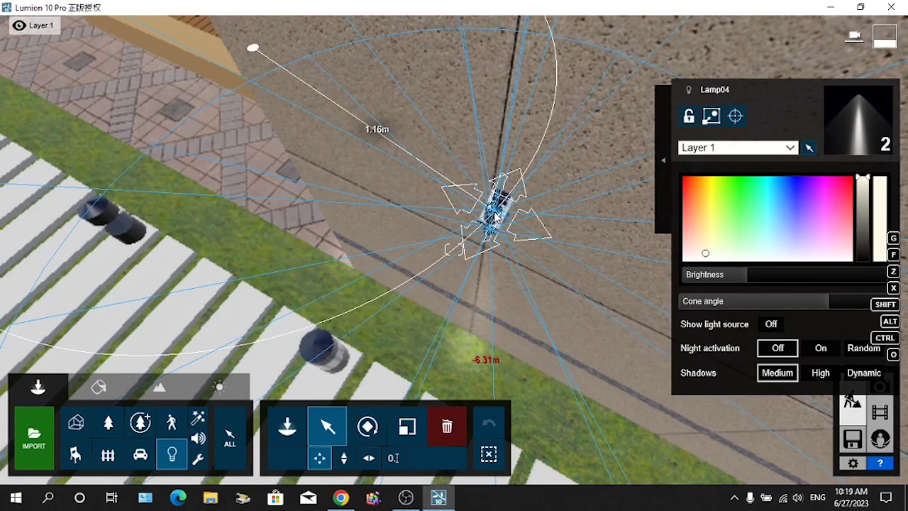
{"action": "left_click_drag", "start_coordinate": [495, 211], "coordinate": [495, 210], "text": "alt"}
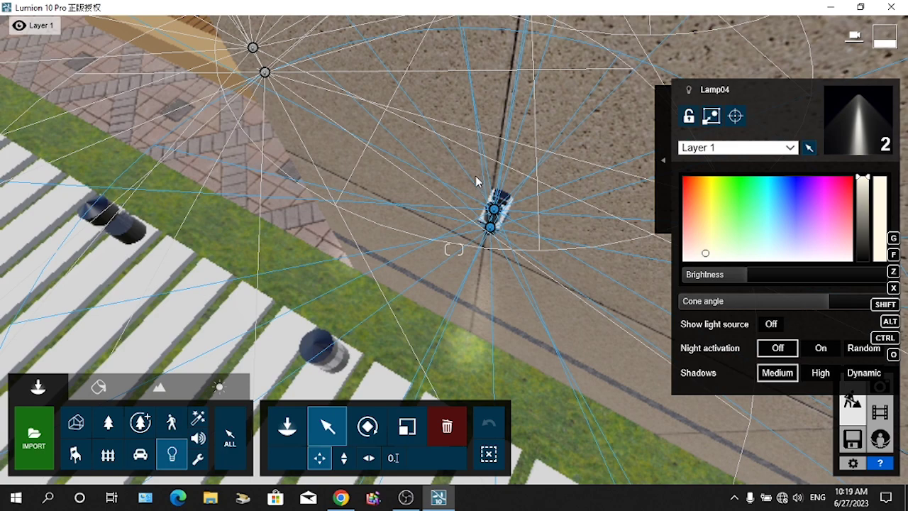
{"action": "right_click_drag", "start_coordinate": [475, 177], "coordinate": [425, 131]}
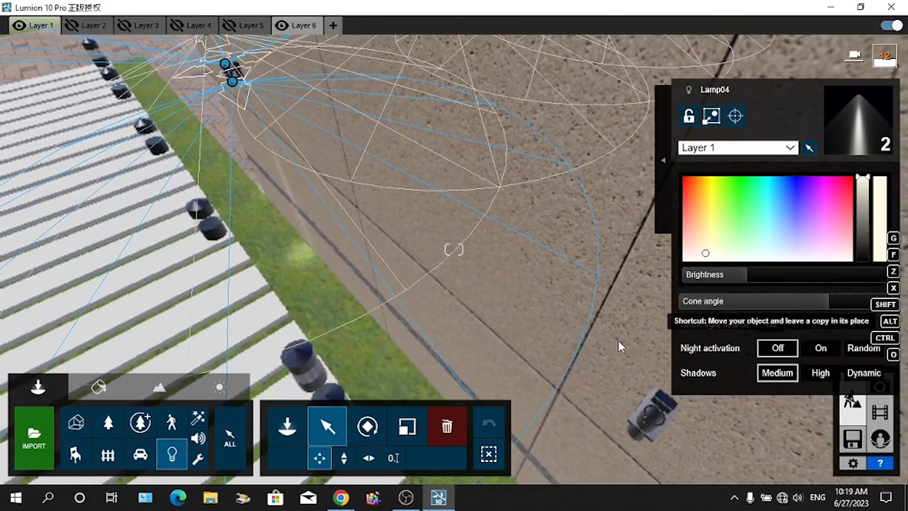
{"action": "left_click_drag", "start_coordinate": [618, 346], "coordinate": [663, 424]}
Select both Lamp04 spotlights on the fixture between the entrance recess and the narrow vertical window
{"action": "key", "text": "s"}
{"action": "right_click_drag", "start_coordinate": [642, 401], "coordinate": [390, 291]}
{"action": "key", "text": "a"}
{"action": "key", "text": "a"}
{"action": "key", "text": "s"}
{"action": "key", "text": "w"}
{"action": "right_click_drag", "start_coordinate": [560, 390], "coordinate": [599, 347]}
{"action": "key", "text": "w"}
{"action": "key", "text": "a"}
{"action": "key", "text": "w"}
{"action": "key", "text": "w"}
{"action": "key", "text": "w"}
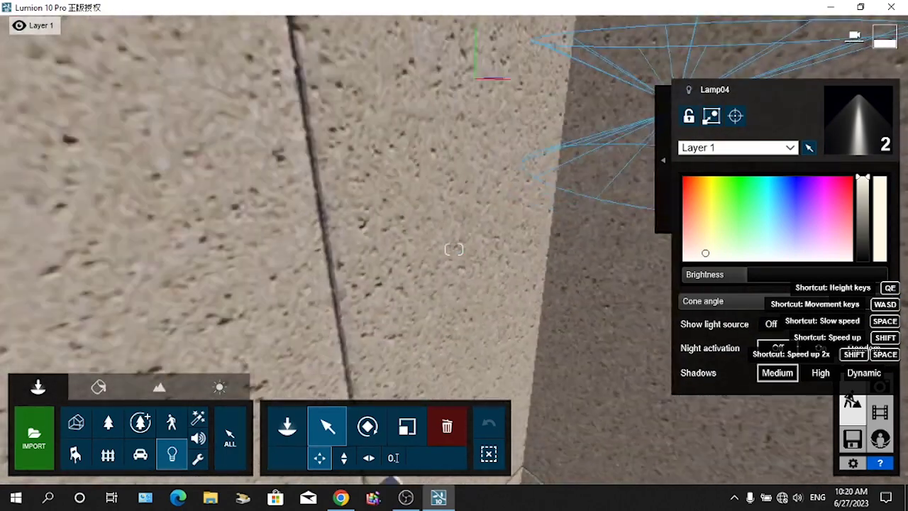
{"action": "right_click_drag", "start_coordinate": [631, 350], "coordinate": [629, 374]}
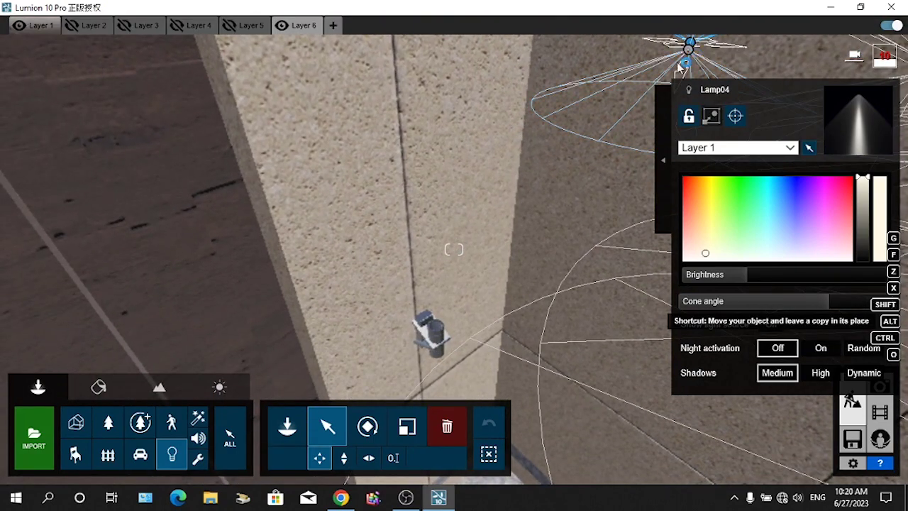
{"action": "double_click", "coordinate": [678, 67]}
{"action": "key", "text": "s"}
{"action": "right_click_drag", "start_coordinate": [497, 230], "coordinate": [284, 244]}
{"action": "key", "text": "w"}
{"action": "key", "text": "s"}
{"action": "key", "text": "w"}
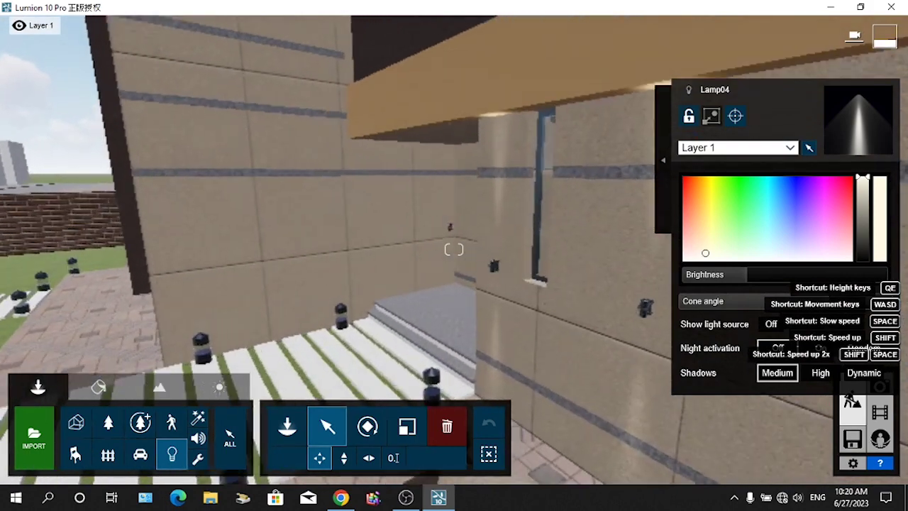
{"action": "left_click", "coordinate": [515, 275], "text": "ctrl"}
{"action": "left_click", "coordinate": [517, 273]}
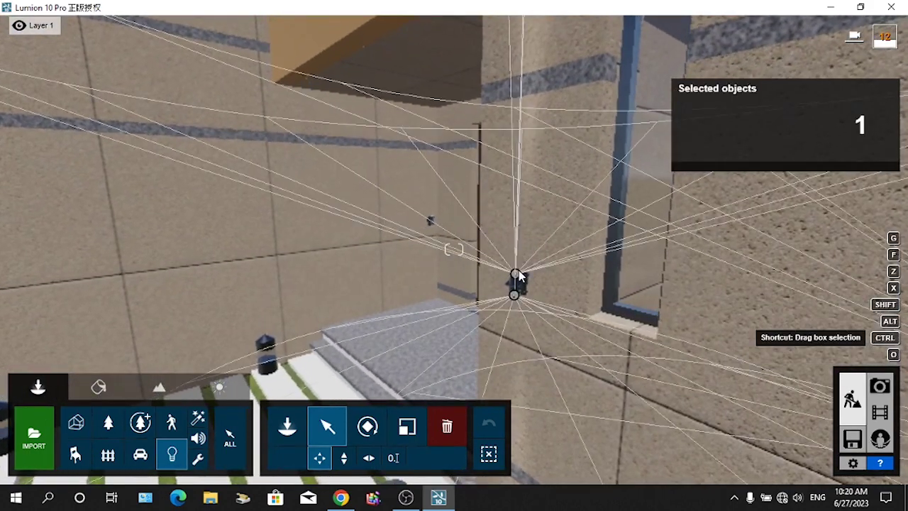
{"action": "left_click", "coordinate": [515, 296], "text": "ctrl"}
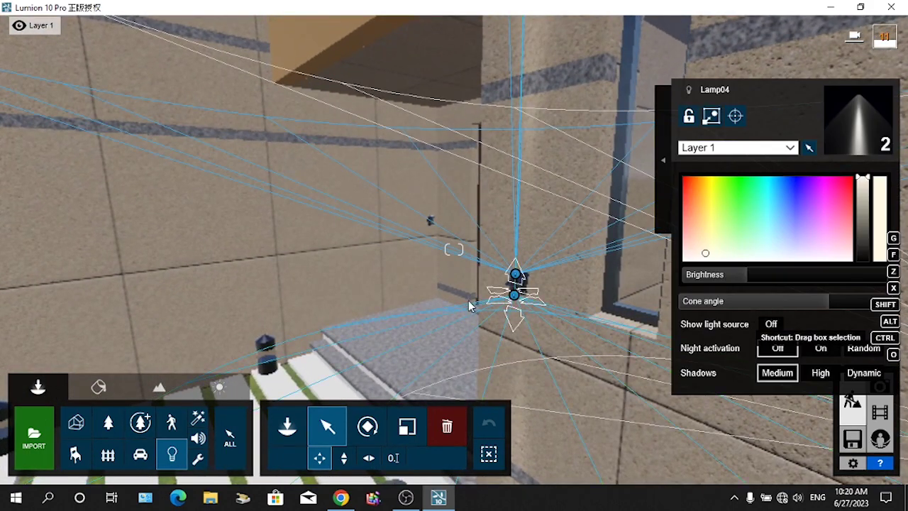
Copy the Lamp04 pair onto the fixture on the narrow stone pillar inside the entrance recess
{"action": "key", "text": "a"}
{"action": "right_click_drag", "start_coordinate": [516, 300], "coordinate": [599, 278]}
{"action": "key", "text": "w"}
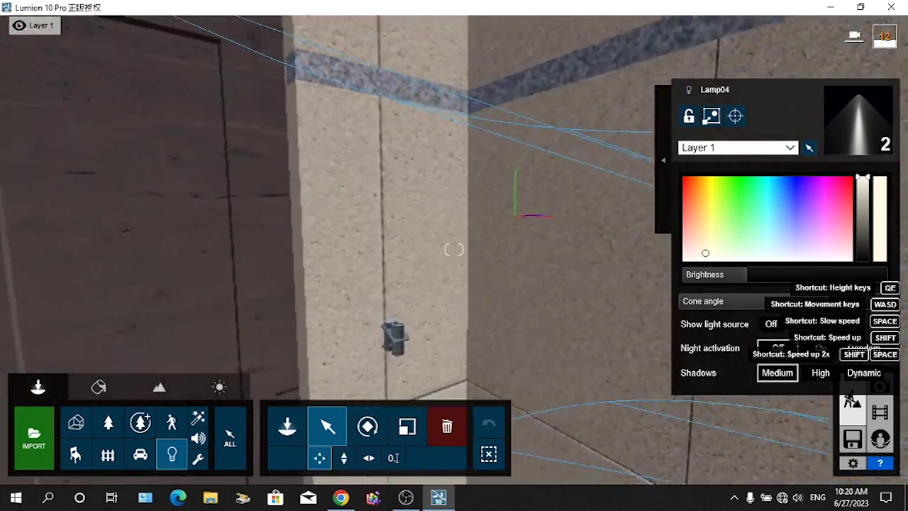
{"action": "key", "text": "w"}
{"action": "right_click_drag", "start_coordinate": [454, 249], "coordinate": [552, 262]}
{"action": "key", "text": "a"}
{"action": "mouse_move", "coordinate": [478, 297]}
{"action": "right_mouse_down"}
{"action": "mouse_move", "coordinate": [493, 297]}
{"action": "mouse_move", "coordinate": [492, 307]}
{"action": "right_mouse_up"}
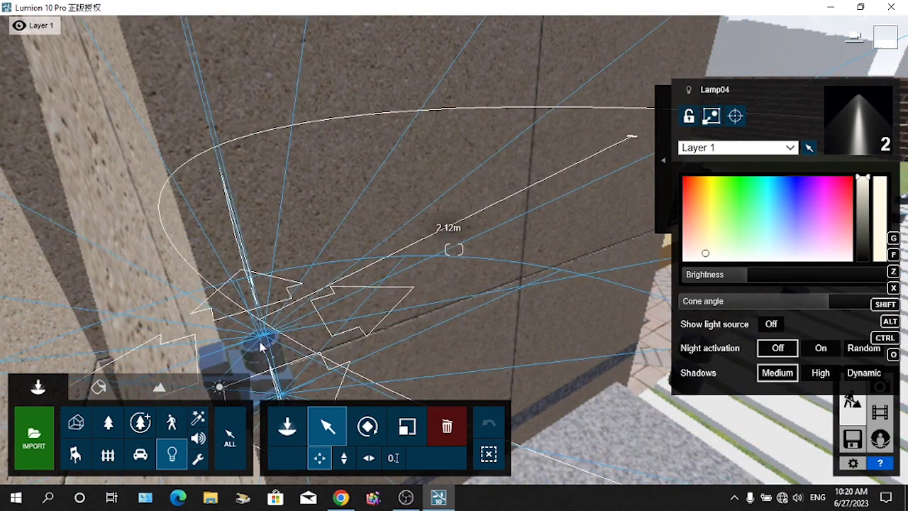
Copy the Lamp04 pair across the wooden entrance door onto the fixture on its opposite side
{"action": "key", "text": "s"}
{"action": "right_click_drag", "start_coordinate": [454, 250], "coordinate": [362, 245]}
{"action": "key", "text": "a"}
{"action": "key", "text": "d"}
{"action": "key", "text": "w"}
{"action": "right_click_drag", "start_coordinate": [454, 250], "coordinate": [596, 351]}
{"action": "key", "text": "a"}
{"action": "key", "text": "s"}
{"action": "key", "text": "q"}
{"action": "right_click_drag", "start_coordinate": [502, 307], "coordinate": [510, 306]}
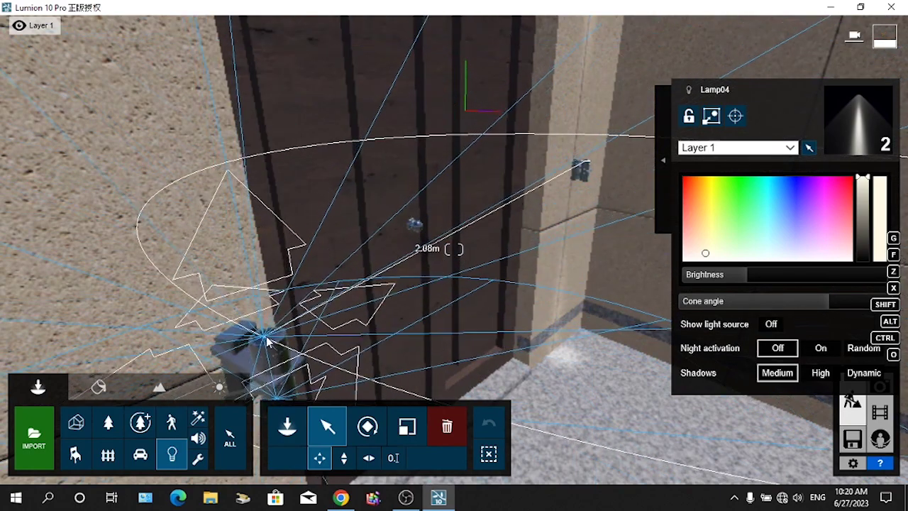
{"action": "left_click_drag", "start_coordinate": [278, 339], "coordinate": [278, 339], "text": "alt"}
Copy the Lamp04 pair from the entrance up onto a fixture on the dark slatted facade
{"action": "key", "text": "s"}
{"action": "right_click_drag", "start_coordinate": [279, 339], "coordinate": [326, 347]}
{"action": "key", "text": "s"}
{"action": "right_click_drag", "start_coordinate": [453, 249], "coordinate": [326, 254]}
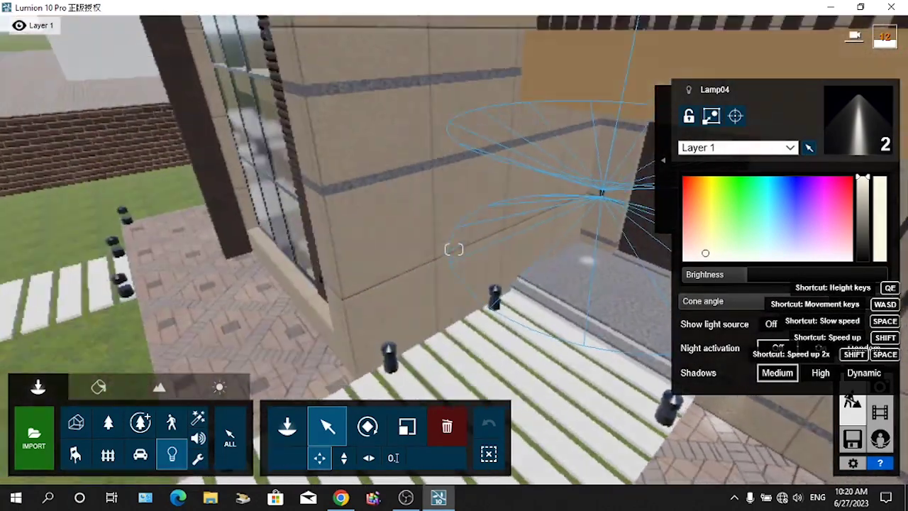
{"action": "key", "text": "a"}
{"action": "right_click_drag", "start_coordinate": [454, 249], "coordinate": [448, 358]}
{"action": "key", "text": "a"}
{"action": "key", "text": "q"}
{"action": "key", "text": "w"}
{"action": "right_click_drag", "start_coordinate": [405, 313], "coordinate": [434, 307]}
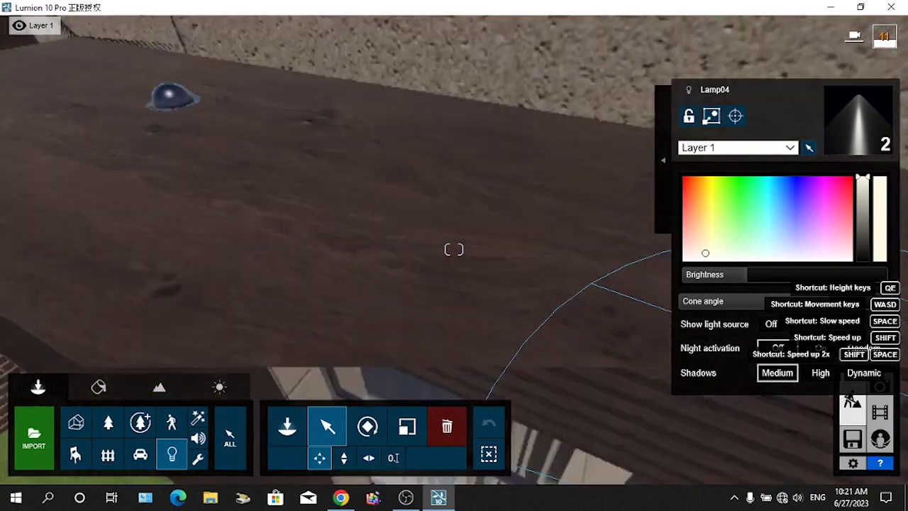
{"action": "right_click_drag", "start_coordinate": [454, 249], "coordinate": [419, 217]}
{"action": "key", "text": "s"}
{"action": "key", "text": "w"}
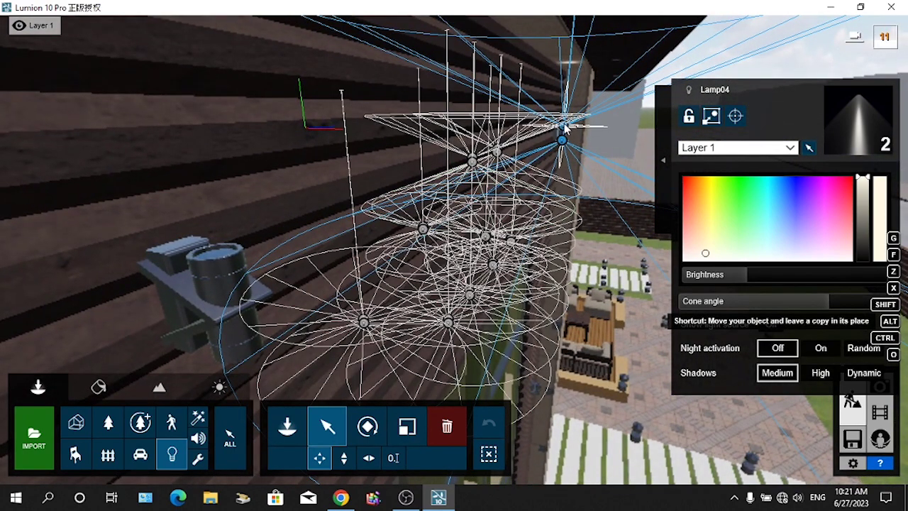
{"action": "left_click_drag", "start_coordinate": [158, 273], "coordinate": [216, 253]}
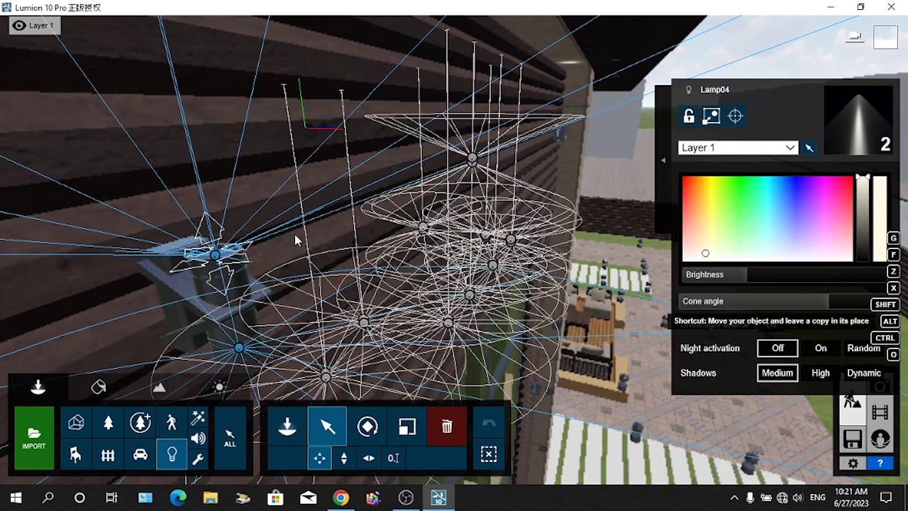
Copy the Lamp04 pair onto the lower slatted-wall fixture beside the tall glazing
{"action": "key", "text": "w"}
{"action": "right_click_drag", "start_coordinate": [295, 238], "coordinate": [296, 255]}
{"action": "right_click_drag", "start_coordinate": [454, 249], "coordinate": [303, 241]}
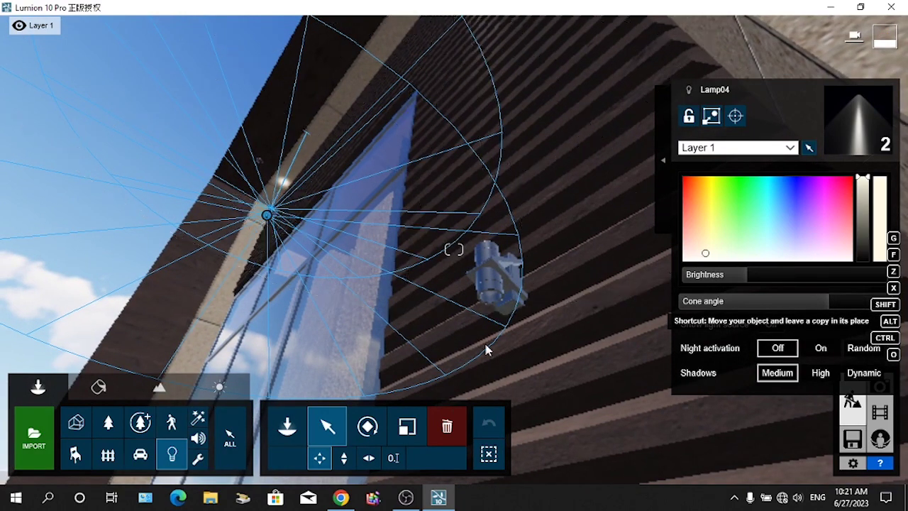
{"action": "left_click_drag", "start_coordinate": [486, 350], "coordinate": [489, 302], "text": "alt"}
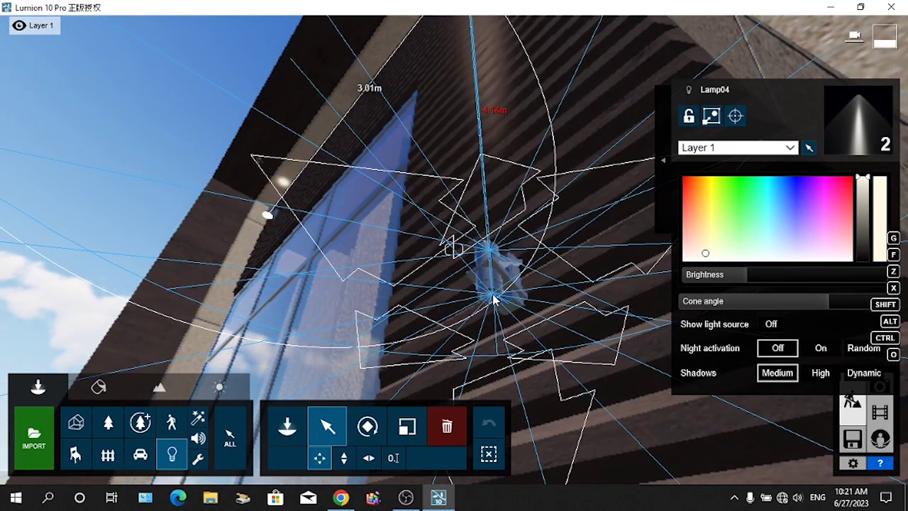
Try to copy a single Lamp04 spotlight down the slatted wall, and delete the misplaced copy
{"action": "right_click_drag", "start_coordinate": [494, 301], "coordinate": [458, 360]}
{"action": "key", "text": "w"}
{"action": "key", "text": "w"}
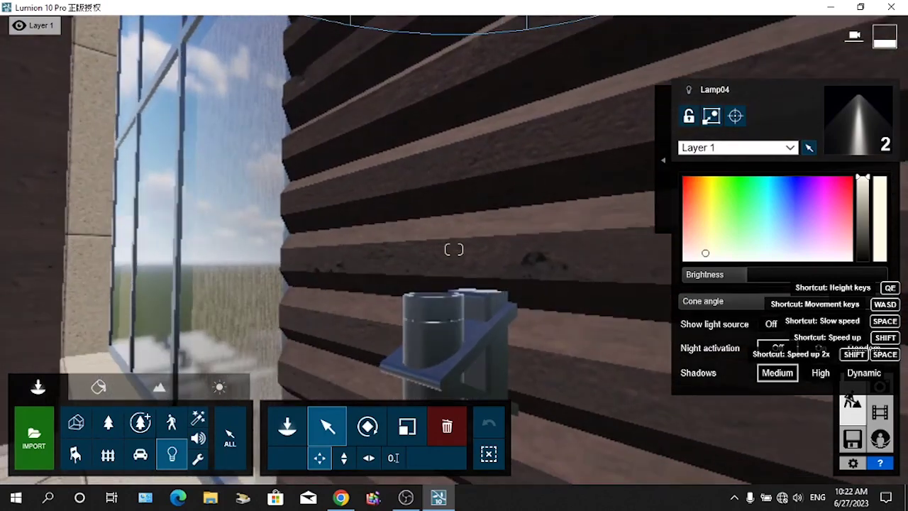
{"action": "right_click_drag", "start_coordinate": [454, 249], "coordinate": [489, 316]}
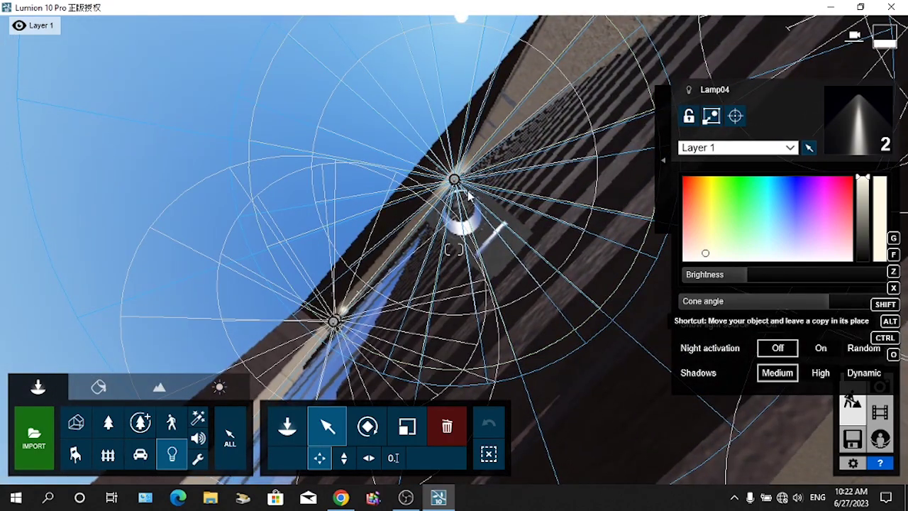
{"action": "right_click_drag", "start_coordinate": [468, 197], "coordinate": [468, 211]}
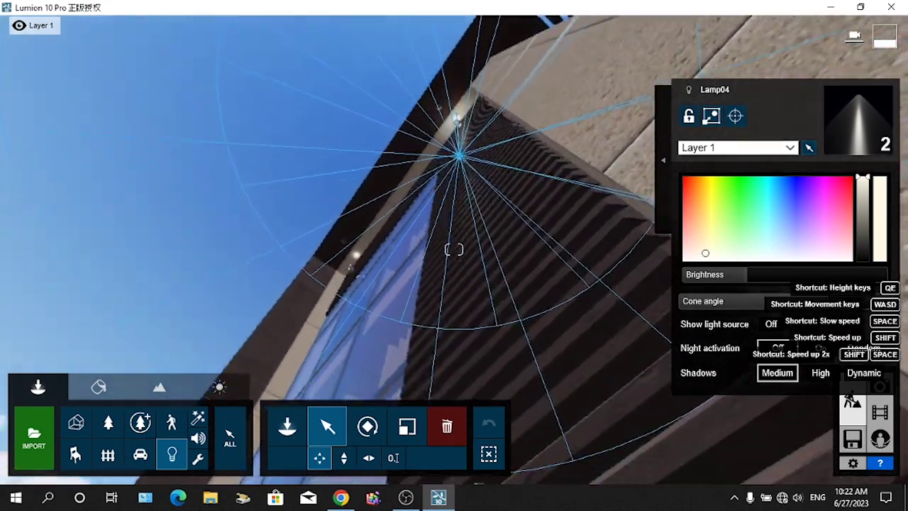
{"action": "right_click_drag", "start_coordinate": [454, 248], "coordinate": [462, 252]}
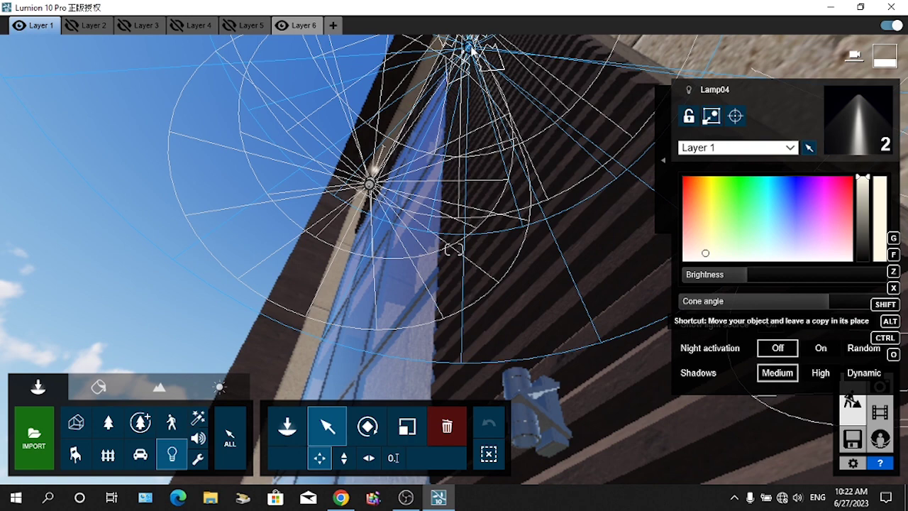
{"action": "right_click", "coordinate": [472, 51]}
{"action": "right_click", "coordinate": [473, 51]}
{"action": "left_click_drag", "start_coordinate": [456, 251], "coordinate": [452, 478]}
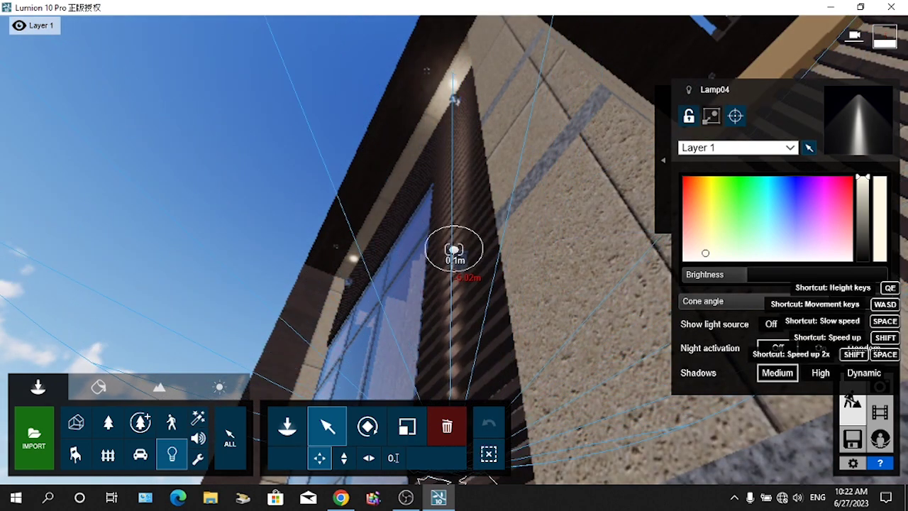
{"action": "left_click_drag", "start_coordinate": [454, 398], "coordinate": [456, 289]}
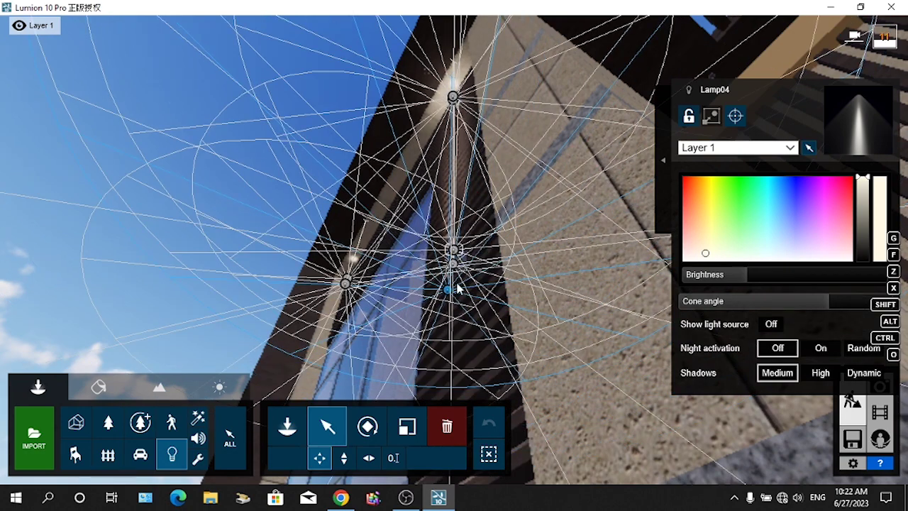
{"action": "left_click", "coordinate": [447, 290], "text": "ctrl"}
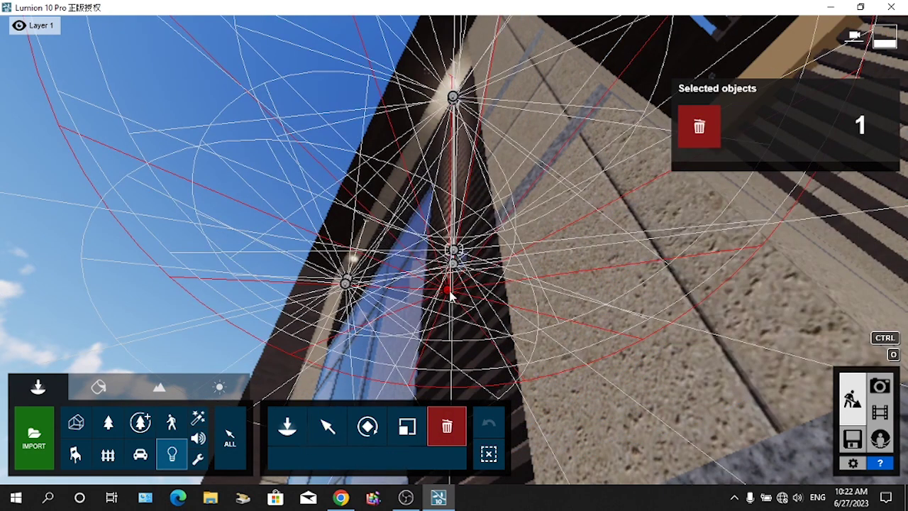
{"action": "key", "text": "Delete"}
Box-select both Lamp04 spotlights on the slatted-wall fixture beside the tall glazing
{"action": "key", "text": "s"}
{"action": "right_click_drag", "start_coordinate": [455, 251], "coordinate": [349, 403]}
{"action": "left_click", "coordinate": [327, 426]}
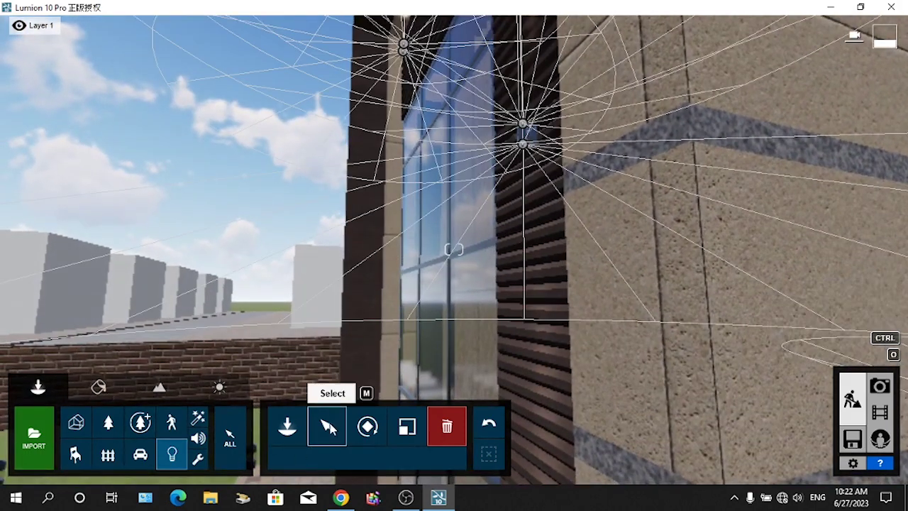
{"action": "left_click_drag", "start_coordinate": [562, 66], "coordinate": [494, 168], "text": "ctrl"}
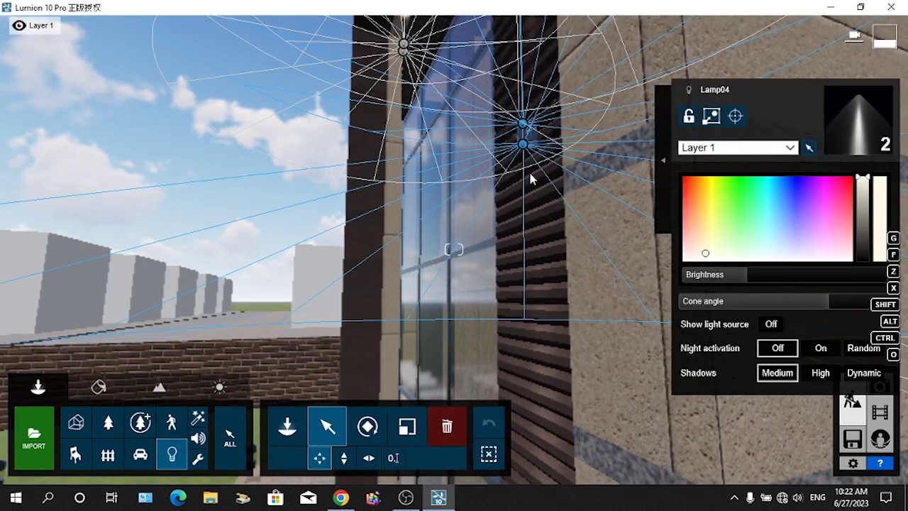
Copy the selected Lamp04 pair down the slatted wall onto the next fixture beside the tall glazing
{"action": "right_click_drag", "start_coordinate": [528, 119], "coordinate": [529, 142]}
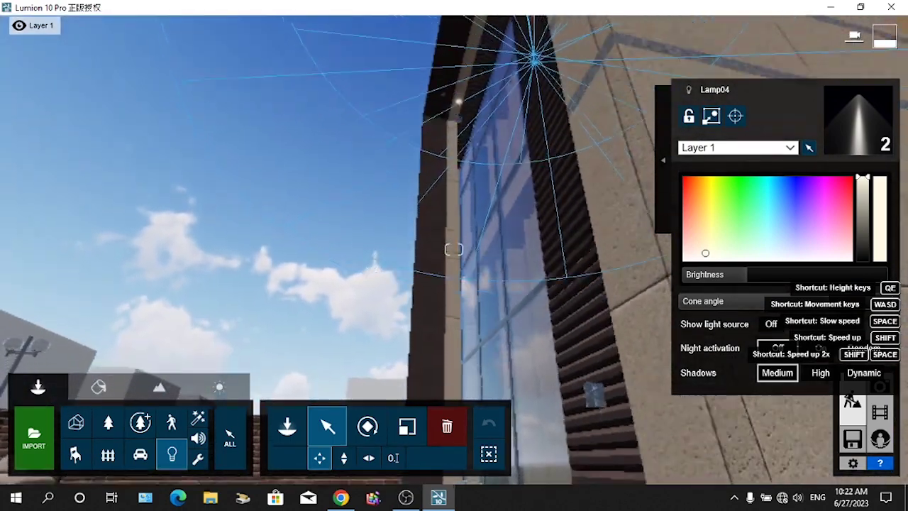
{"action": "right_click_drag", "start_coordinate": [562, 314], "coordinate": [546, 290]}
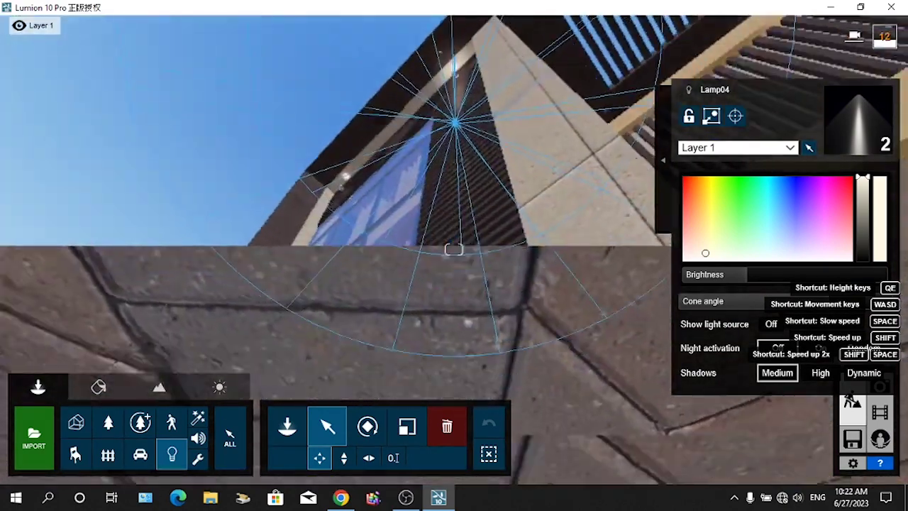
{"action": "key", "text": "w"}
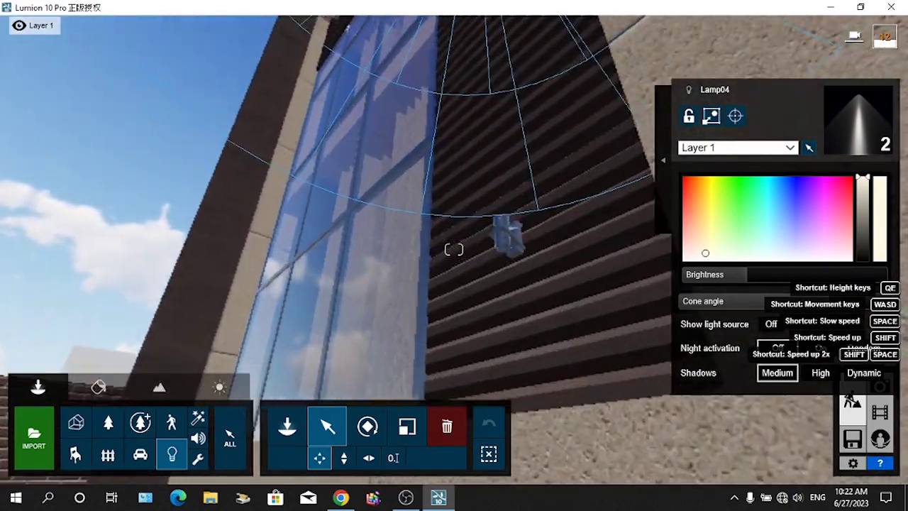
{"action": "mouse_move", "coordinate": [454, 249]}
{"action": "right_mouse_down"}
{"action": "mouse_move", "coordinate": [454, 174]}
{"action": "mouse_move", "coordinate": [454, 249]}
{"action": "right_mouse_up"}
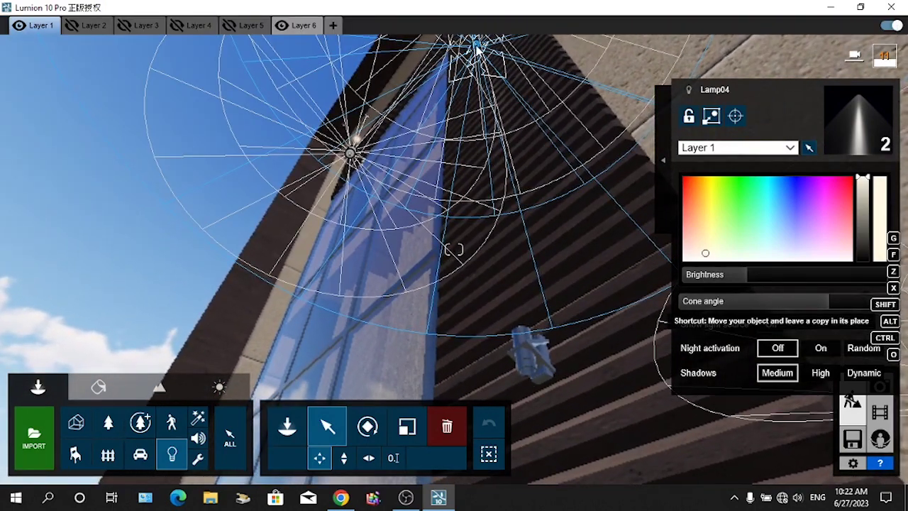
{"action": "left_click_drag", "start_coordinate": [496, 260], "coordinate": [530, 368]}
Adjust the position of the copied Lamp04 pair so it sits on the lower slatted-wall fixture
{"action": "right_click_drag", "start_coordinate": [523, 365], "coordinate": [523, 454]}
{"action": "key", "text": "w"}
{"action": "right_click_drag", "start_coordinate": [525, 319], "coordinate": [536, 348]}
{"action": "key", "text": "s"}
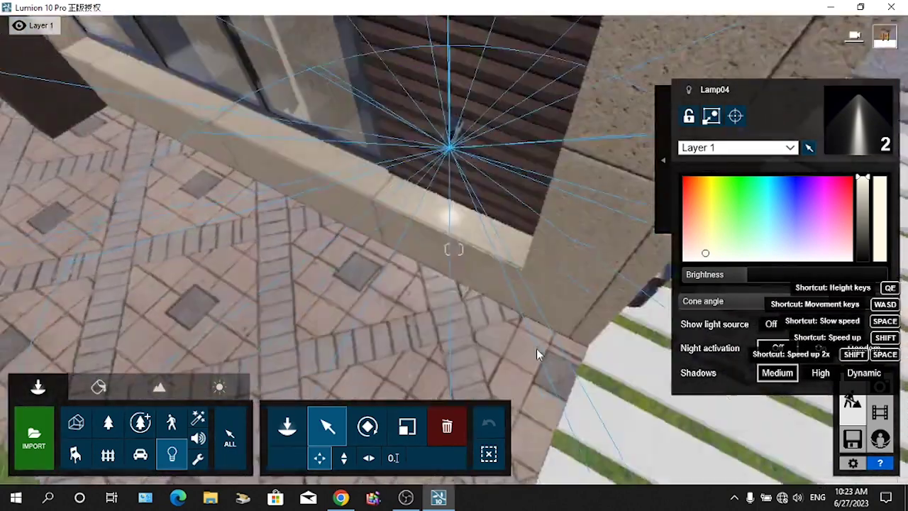
{"action": "key", "text": "e"}
{"action": "right_click_drag", "start_coordinate": [527, 315], "coordinate": [521, 273]}
{"action": "right_click_drag", "start_coordinate": [484, 422], "coordinate": [526, 355]}
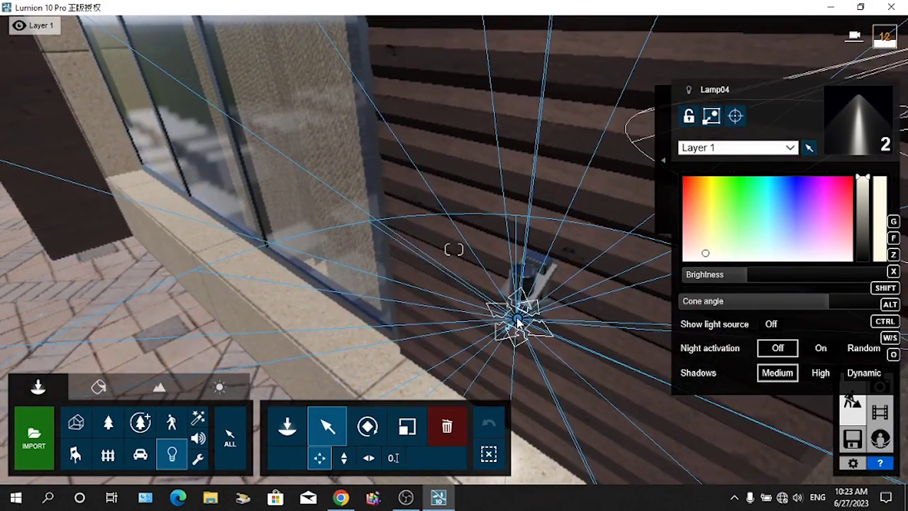
{"action": "mouse_move", "coordinate": [516, 287]}
{"action": "left_mouse_down"}
{"action": "mouse_move", "coordinate": [523, 278]}
{"action": "mouse_move", "coordinate": [522, 296]}
{"action": "left_mouse_up"}
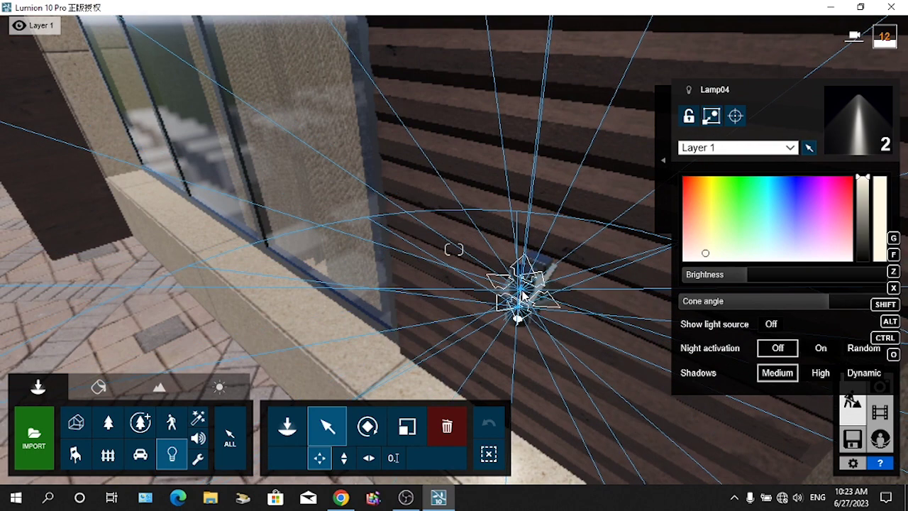
Select a single Lamp04 spotlight of the pair and align it with the end of the lower slatted-wall fixture
{"action": "key", "text": "w"}
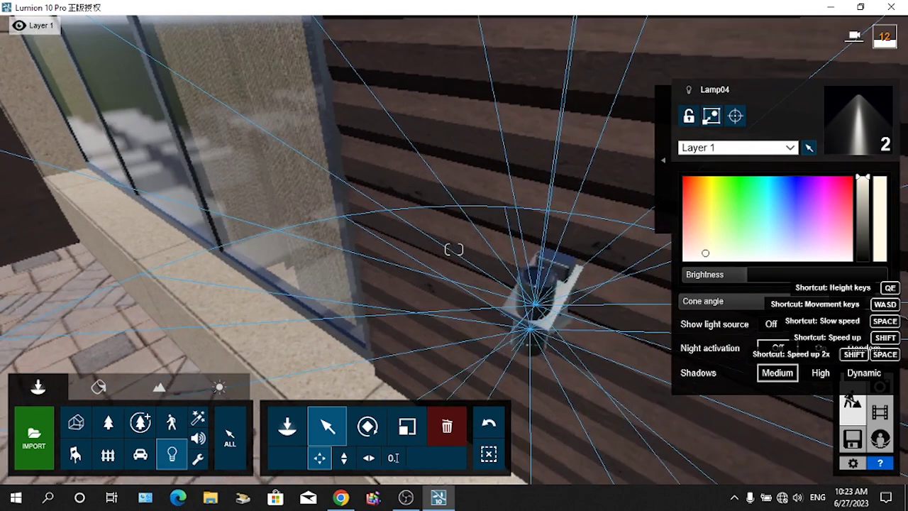
{"action": "key", "text": "d"}
{"action": "left_click", "coordinate": [574, 387]}
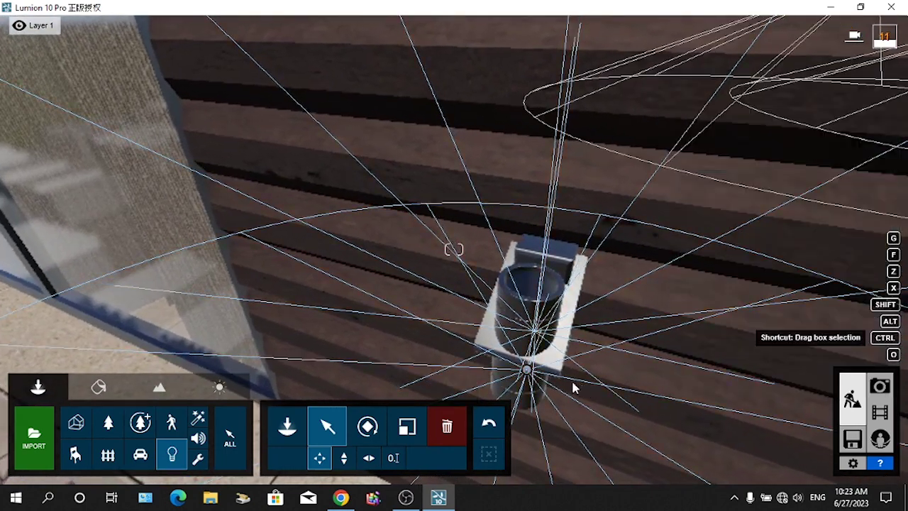
{"action": "left_click", "coordinate": [535, 312]}
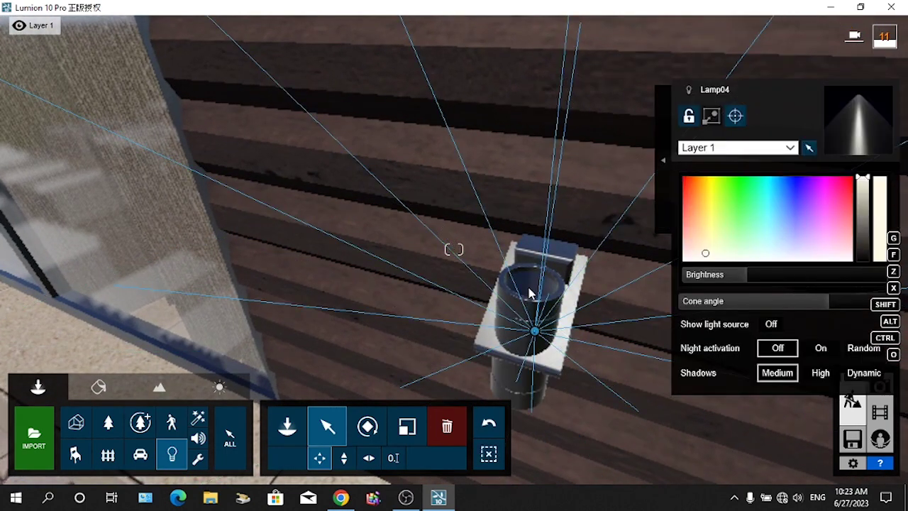
{"action": "key", "text": "e"}
{"action": "right_click_drag", "start_coordinate": [533, 323], "coordinate": [492, 211]}
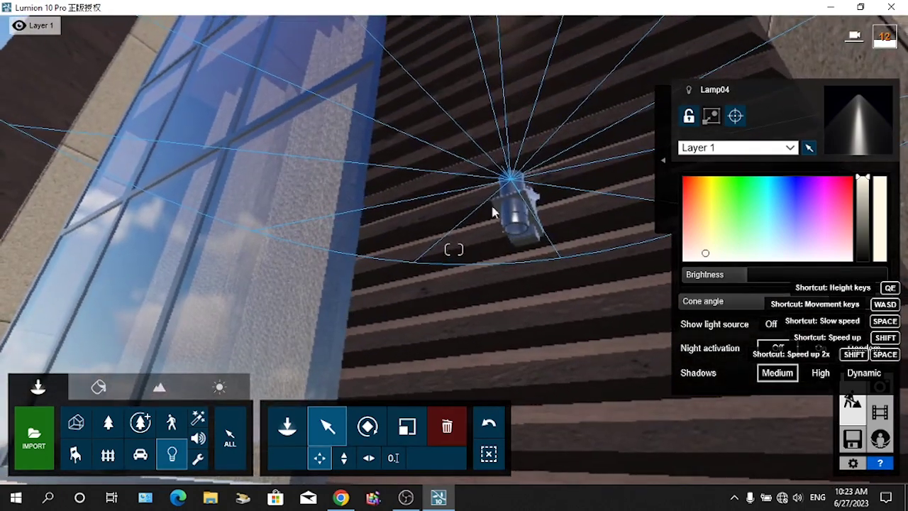
{"action": "left_click", "coordinate": [517, 234]}
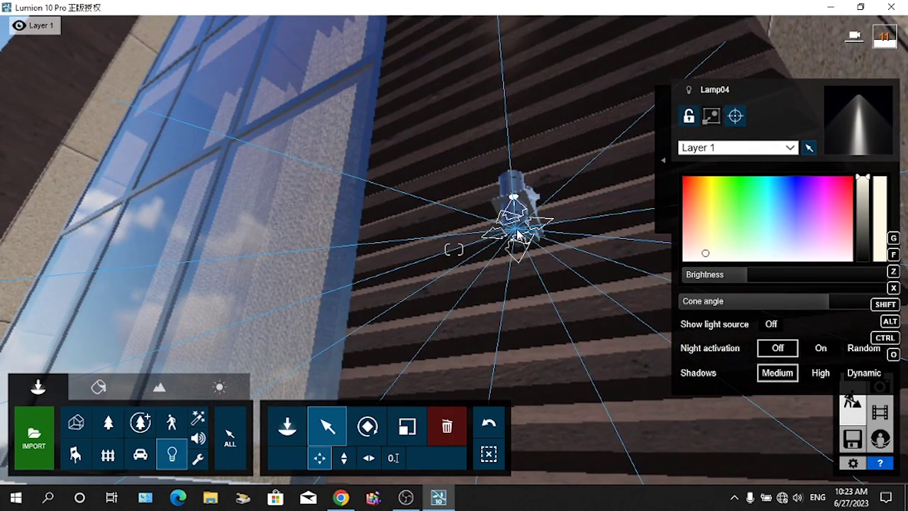
Box-select the Lamp04 pair on the lower entrance-wall fixture and copy it onto the fixture on the upper stone wall
{"action": "key", "text": "s"}
{"action": "right_click_drag", "start_coordinate": [517, 233], "coordinate": [541, 247]}
{"action": "key", "text": "q"}
{"action": "key", "text": "s"}
{"action": "key", "text": "s"}
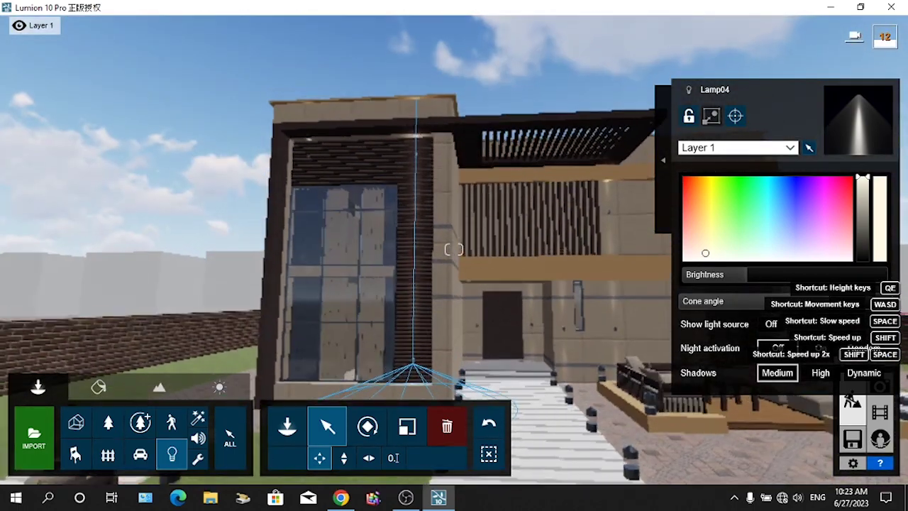
{"action": "key", "text": "d"}
{"action": "right_click_drag", "start_coordinate": [454, 249], "coordinate": [531, 237]}
{"action": "key", "text": "w"}
{"action": "key", "text": "w"}
{"action": "key", "text": "w"}
{"action": "key", "text": "w"}
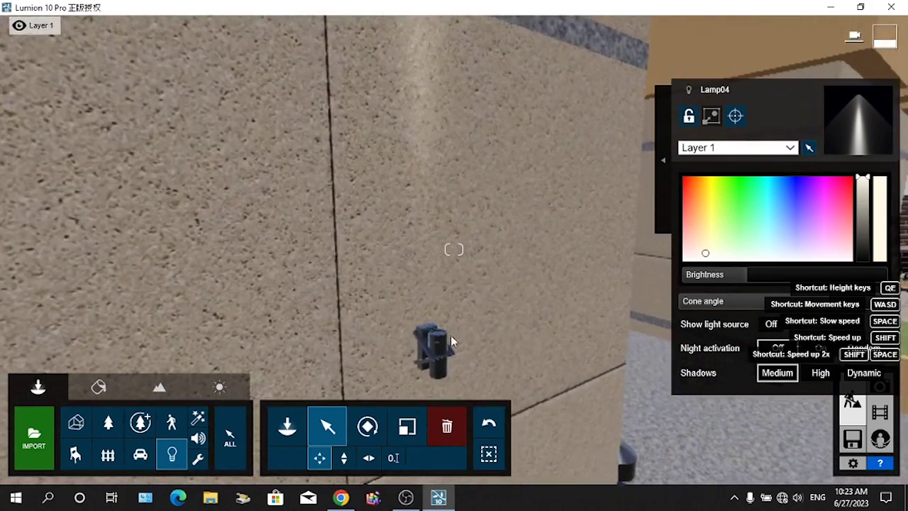
{"action": "key", "text": "ctrl"}
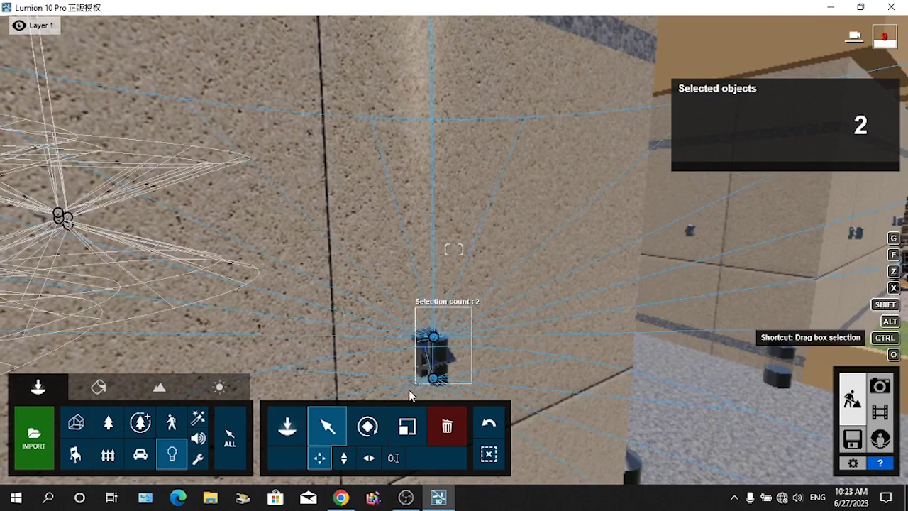
{"action": "left_click_drag", "start_coordinate": [409, 390], "coordinate": [407, 391], "text": "ctrl"}
{"action": "key", "text": "s"}
{"action": "mouse_move", "coordinate": [479, 359]}
{"action": "right_mouse_down"}
{"action": "mouse_move", "coordinate": [484, 370]}
{"action": "mouse_move", "coordinate": [486, 333]}
{"action": "mouse_move", "coordinate": [478, 358]}
{"action": "mouse_move", "coordinate": [488, 361]}
{"action": "right_mouse_up"}
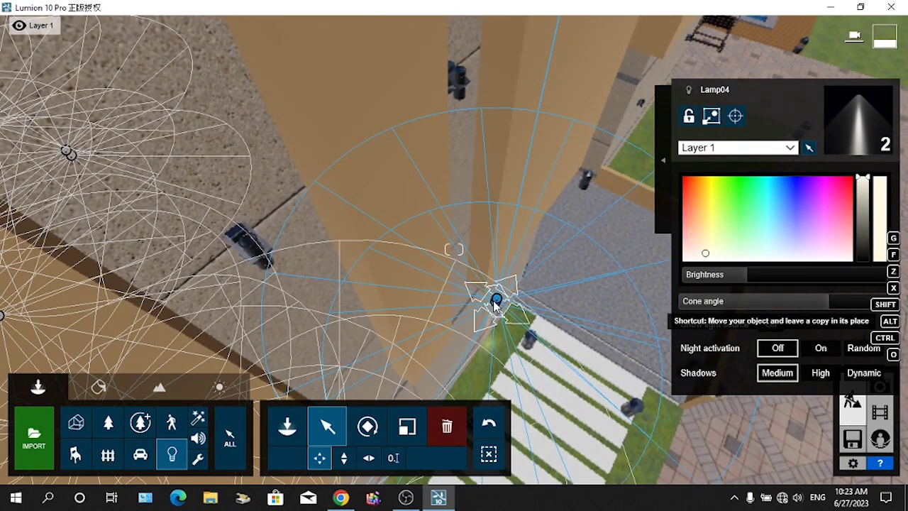
{"action": "left_click_drag", "start_coordinate": [495, 300], "coordinate": [428, 280]}
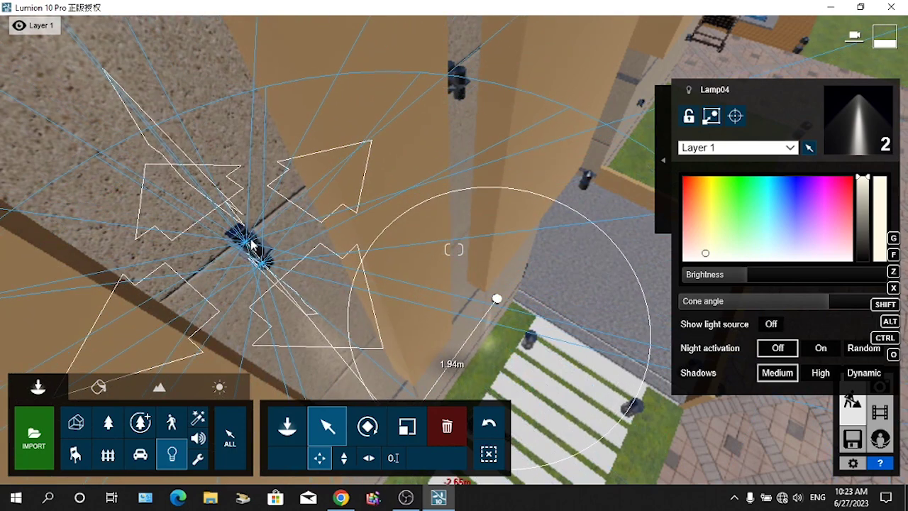
Copy the Lamp04 pair onto the fixture in the narrow strip between the beige fins and onto the next stone-wall fixture
{"action": "left_click_drag", "start_coordinate": [275, 235], "coordinate": [428, 64], "text": "alt"}
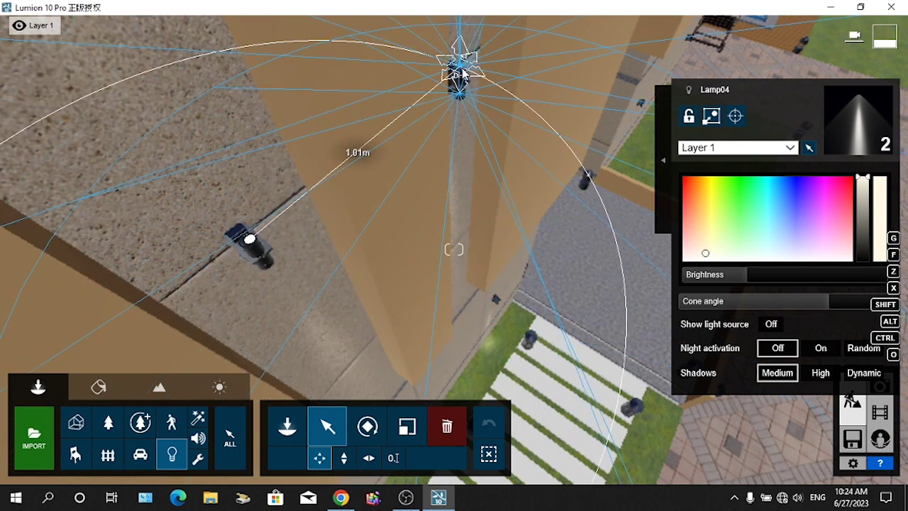
{"action": "left_click_drag", "start_coordinate": [461, 74], "coordinate": [461, 75]}
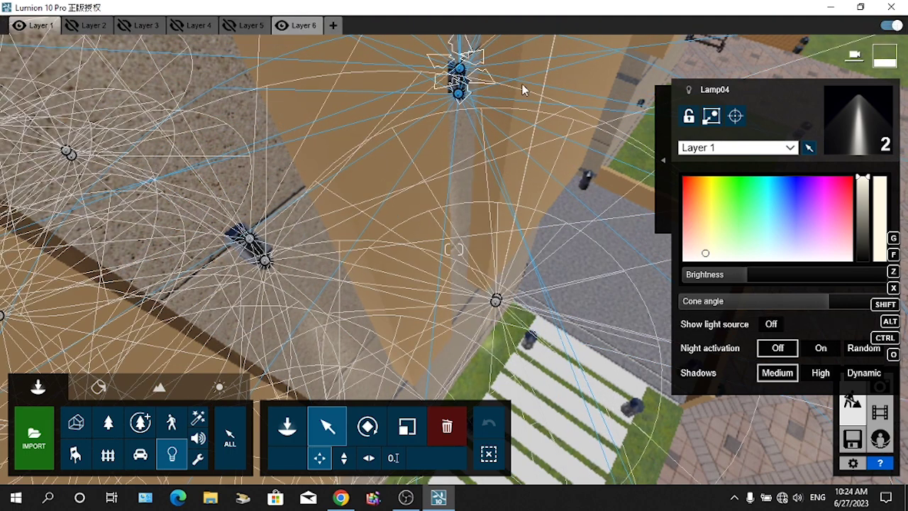
{"action": "right_click_drag", "start_coordinate": [522, 83], "coordinate": [475, 39]}
{"action": "right_click_drag", "start_coordinate": [454, 249], "coordinate": [369, 228]}
{"action": "right_click_drag", "start_coordinate": [516, 84], "coordinate": [454, 91]}
{"action": "right_click_drag", "start_coordinate": [453, 249], "coordinate": [285, 57]}
{"action": "mouse_move", "coordinate": [329, 35]}
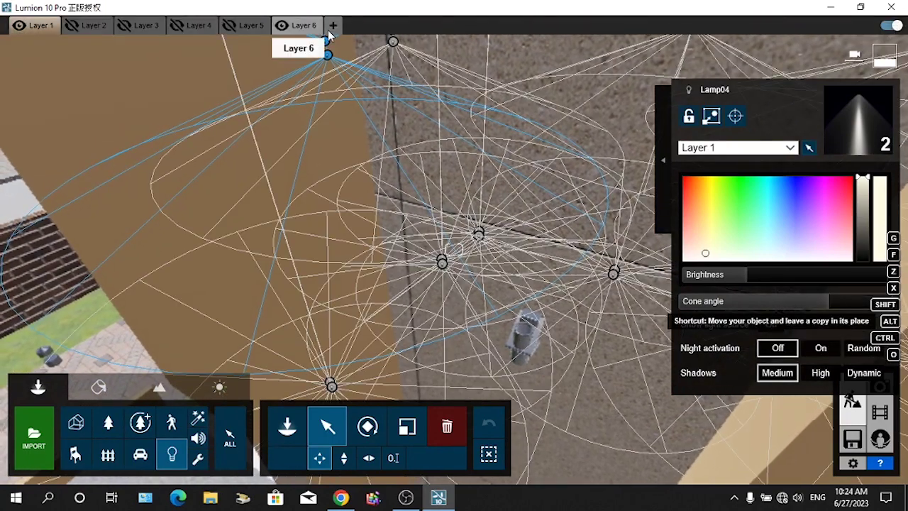
{"action": "left_click_drag", "start_coordinate": [328, 51], "coordinate": [528, 344]}
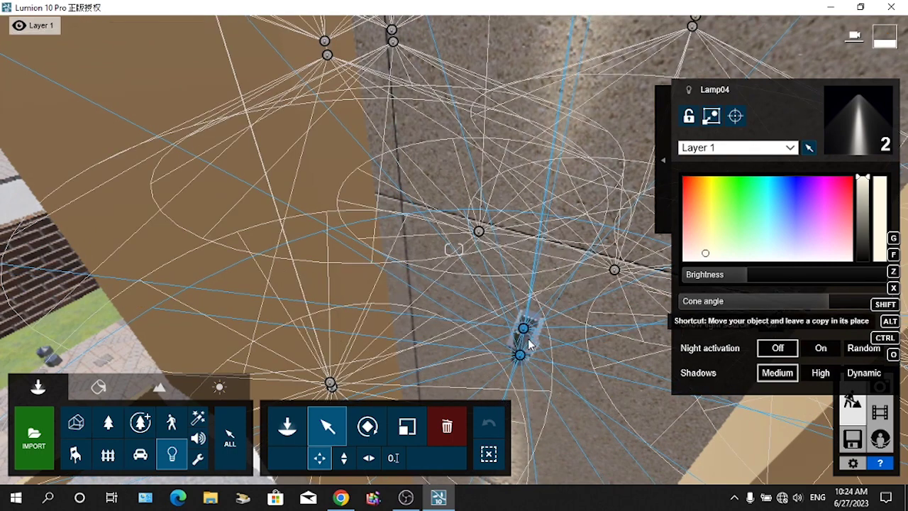
Copy the Lamp04 pair onto the upper-floor fixture at the near side of the curtained window
{"action": "right_click_drag", "start_coordinate": [526, 340], "coordinate": [567, 336]}
{"action": "right_click_drag", "start_coordinate": [454, 249], "coordinate": [454, 249]}
{"action": "key", "text": "alt"}
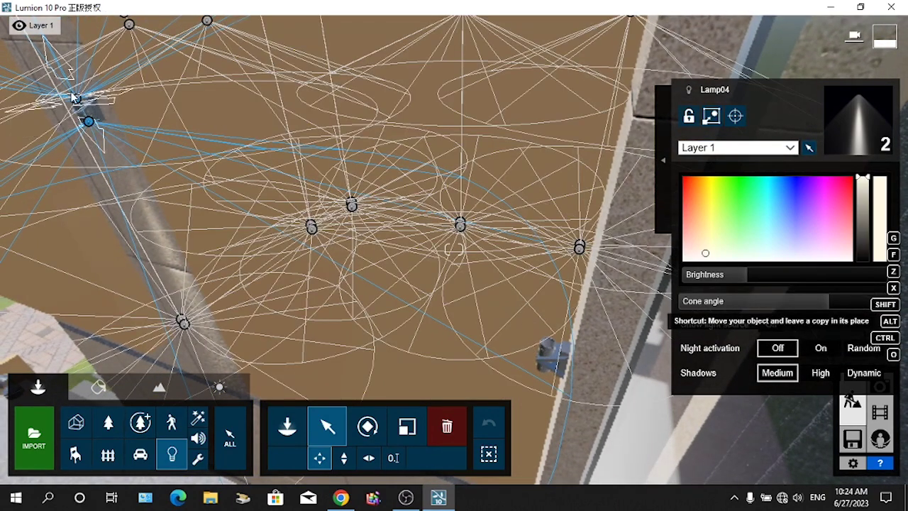
{"action": "left_click_drag", "start_coordinate": [81, 102], "coordinate": [551, 346], "text": "alt"}
Copy the Lamp04 pair about 2.30 m across the curtained window onto the fixture at its far side
{"action": "right_click_drag", "start_coordinate": [551, 346], "coordinate": [681, 366]}
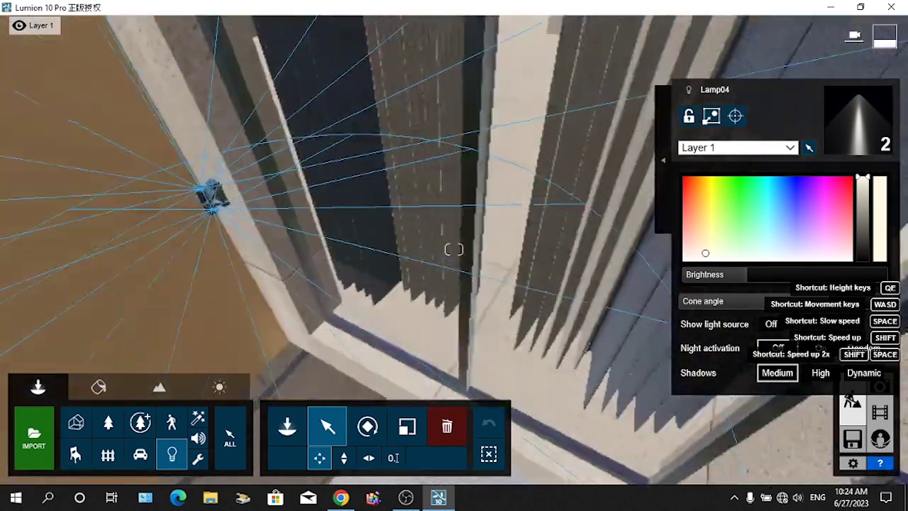
{"action": "right_click_drag", "start_coordinate": [453, 249], "coordinate": [454, 295]}
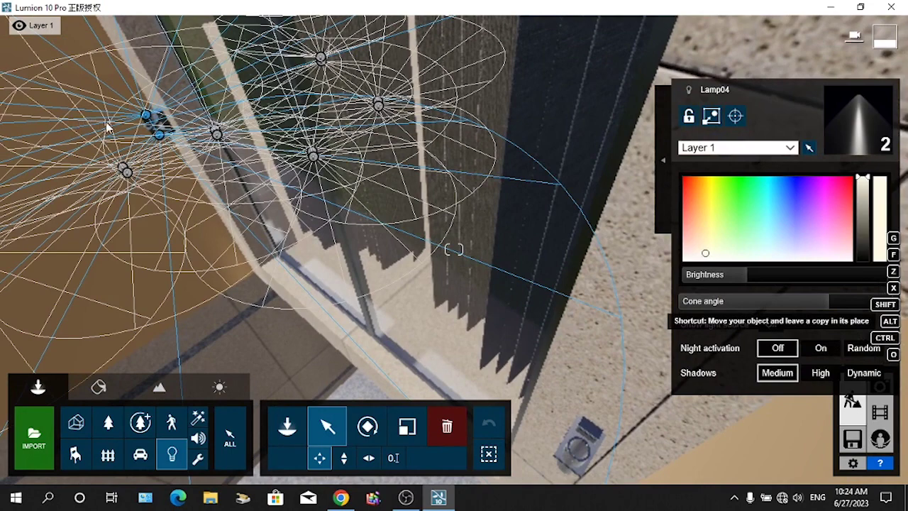
{"action": "left_click_drag", "start_coordinate": [148, 120], "coordinate": [580, 445], "text": "alt"}
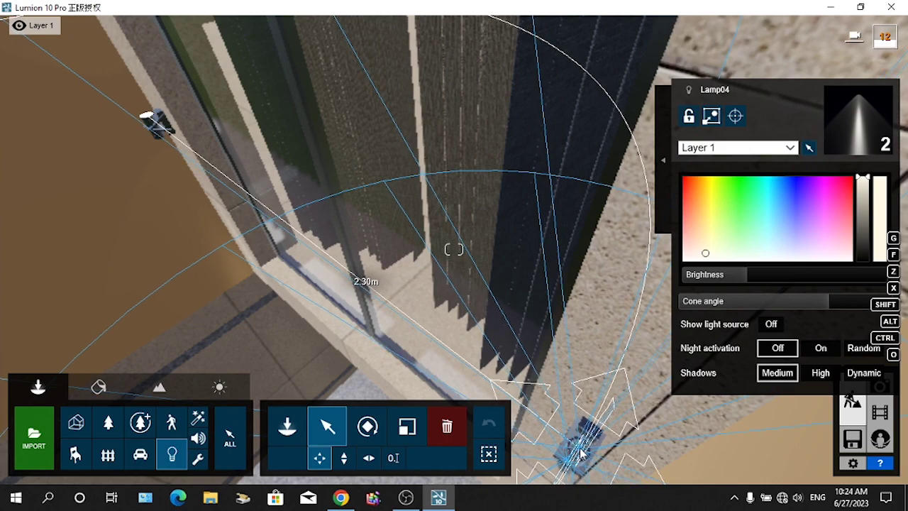
{"action": "left_click_drag", "start_coordinate": [580, 454], "coordinate": [580, 452], "text": "alt"}
Copy the Lamp04 pair about 2.45 m past the beige fin onto the fixture on the adjacent stone wall
{"action": "mouse_move", "coordinate": [513, 378]}
{"action": "right_mouse_down"}
{"action": "mouse_move", "coordinate": [485, 370]}
{"action": "mouse_move", "coordinate": [553, 376]}
{"action": "mouse_move", "coordinate": [510, 378]}
{"action": "right_mouse_up"}
{"action": "right_click_drag", "start_coordinate": [641, 322], "coordinate": [584, 323]}
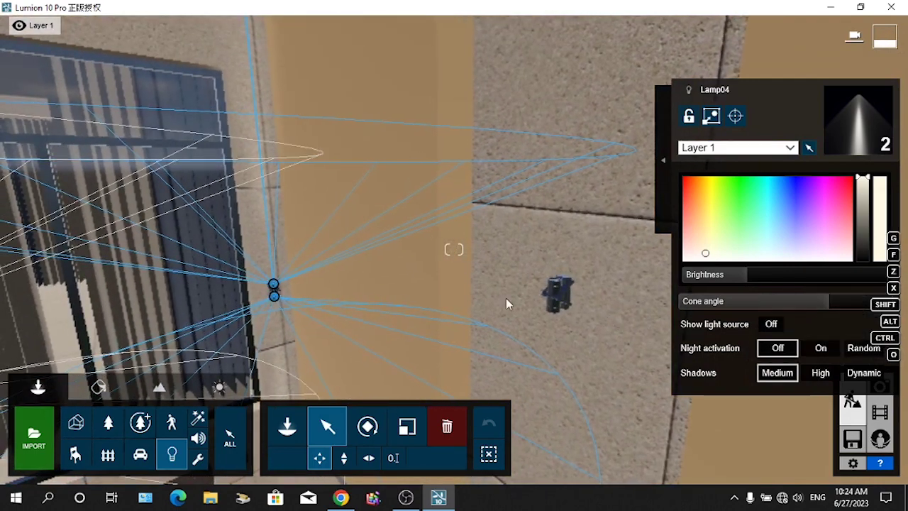
{"action": "key", "text": "w"}
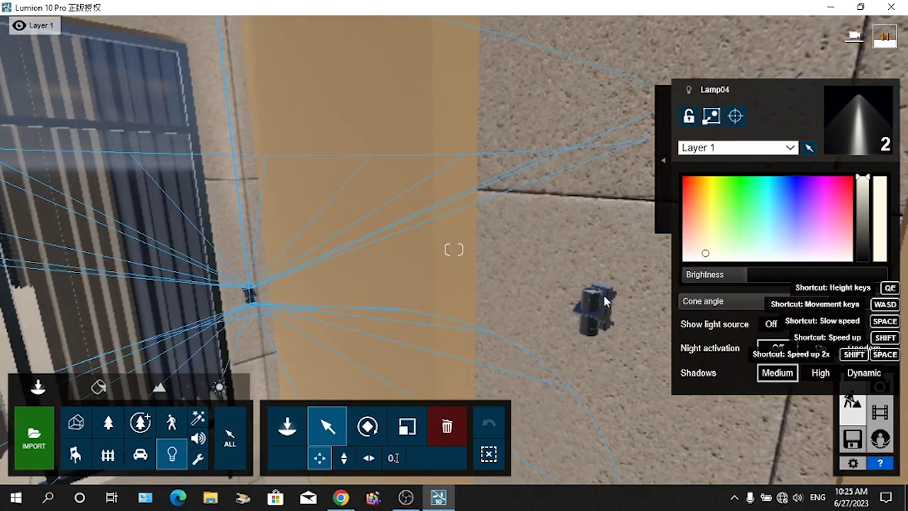
{"action": "mouse_move", "coordinate": [586, 300]}
{"action": "right_mouse_down"}
{"action": "mouse_move", "coordinate": [505, 302]}
{"action": "mouse_move", "coordinate": [596, 292]}
{"action": "right_mouse_up"}
{"action": "key", "text": "d"}
{"action": "key", "text": "a"}
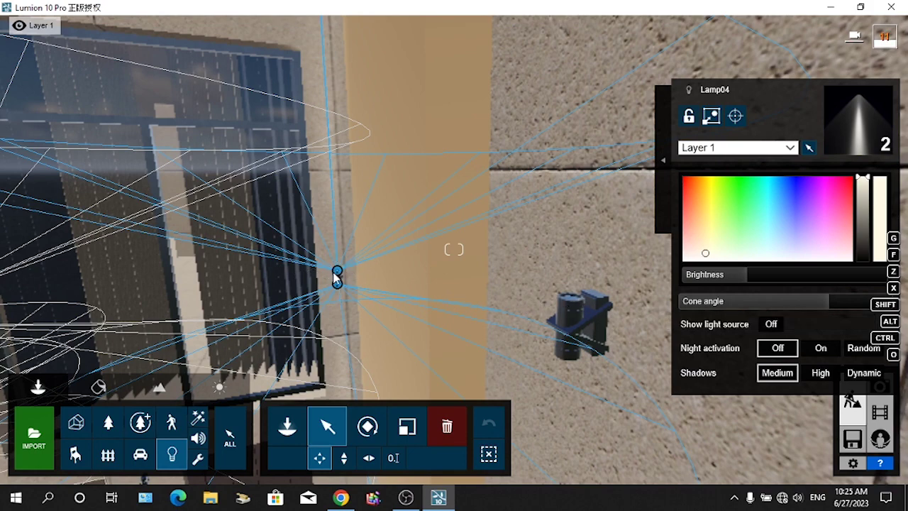
{"action": "left_click_drag", "start_coordinate": [337, 272], "coordinate": [574, 298], "text": "alt"}
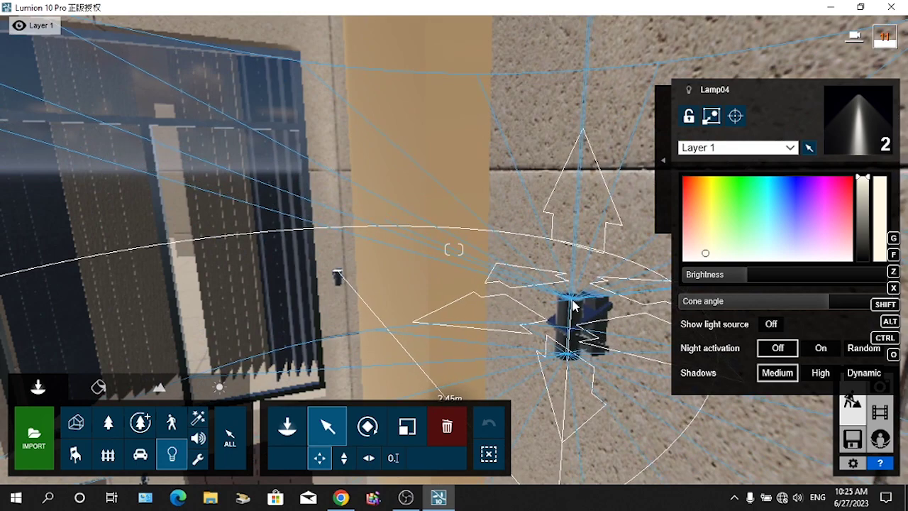
Examine the ground-floor fixtures beside the entrance door and along the adjoining stone passage wall
{"action": "key", "text": "s"}
{"action": "right_click_drag", "start_coordinate": [563, 307], "coordinate": [610, 323]}
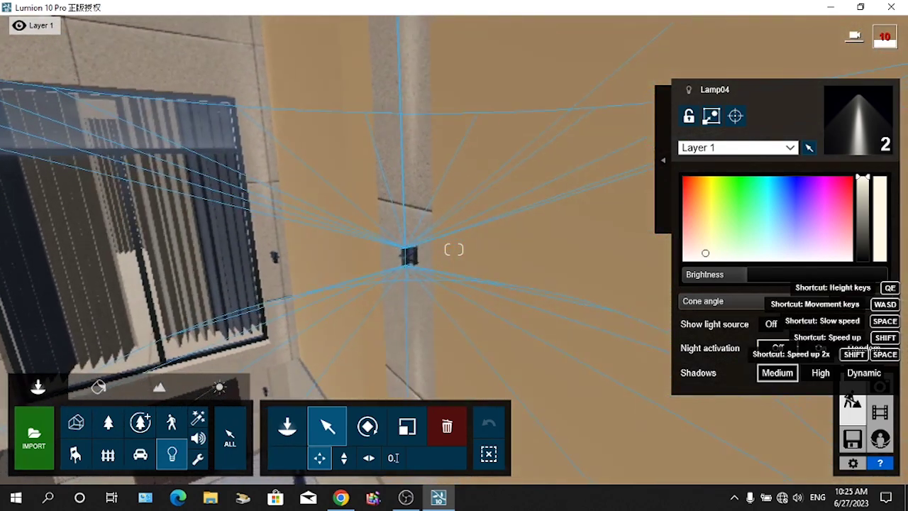
{"action": "key", "text": "s"}
{"action": "right_click_drag", "start_coordinate": [454, 249], "coordinate": [412, 397]}
{"action": "right_click_drag", "start_coordinate": [670, 397], "coordinate": [624, 400]}
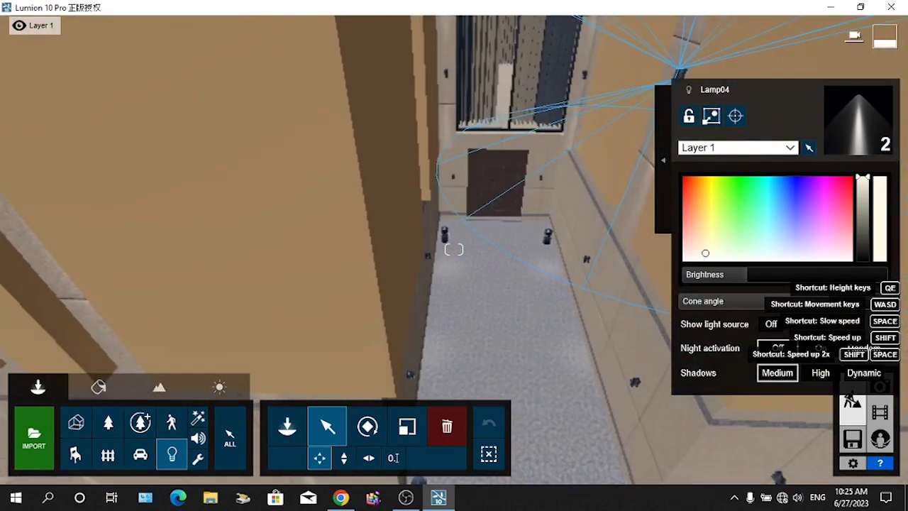
{"action": "key", "text": "w"}
{"action": "right_click_drag", "start_coordinate": [454, 249], "coordinate": [543, 259]}
{"action": "key", "text": "w"}
{"action": "key", "text": "a"}
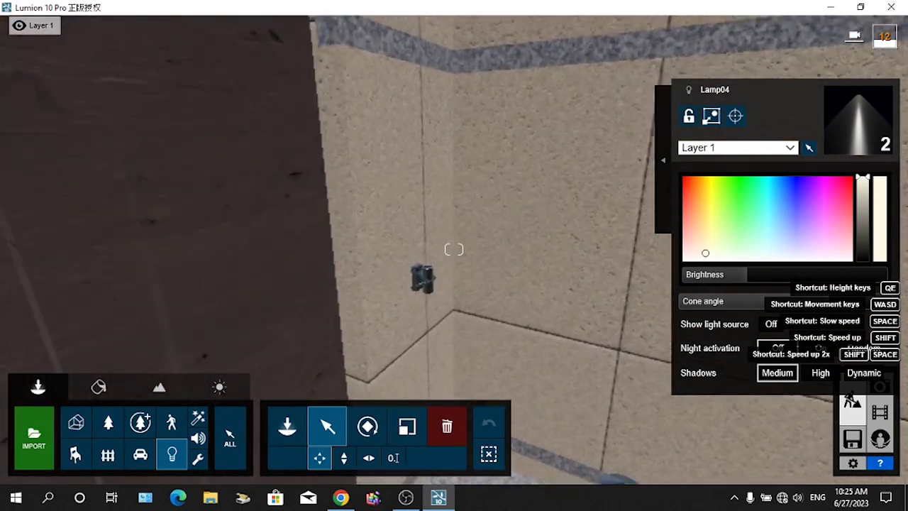
{"action": "key", "text": "a"}
{"action": "right_click_drag", "start_coordinate": [454, 249], "coordinate": [624, 188]}
{"action": "key", "text": "w"}
{"action": "key", "text": "s"}
{"action": "key", "text": "a"}
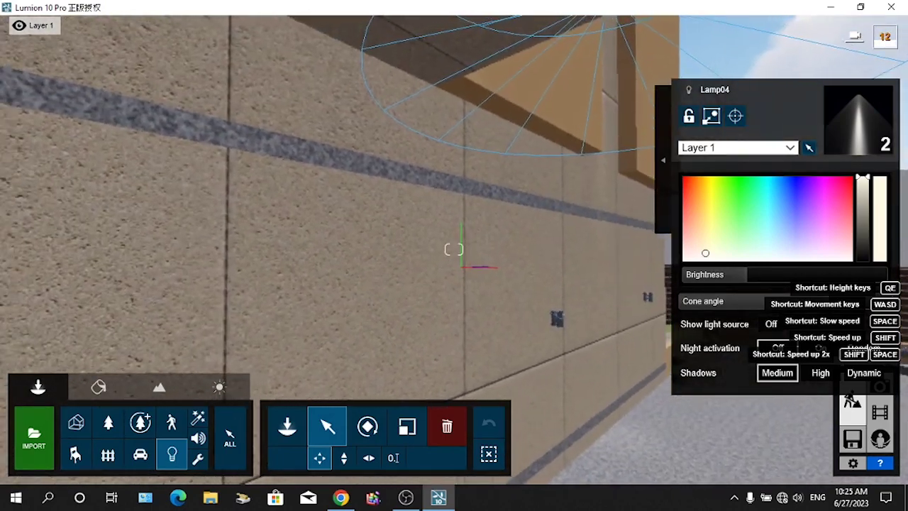
Try to copy the upper Lamp04 pair down onto the lower fixture on the stone passage wall
{"action": "key", "text": "a"}
{"action": "right_click_drag", "start_coordinate": [454, 249], "coordinate": [525, 232]}
{"action": "key", "text": "w"}
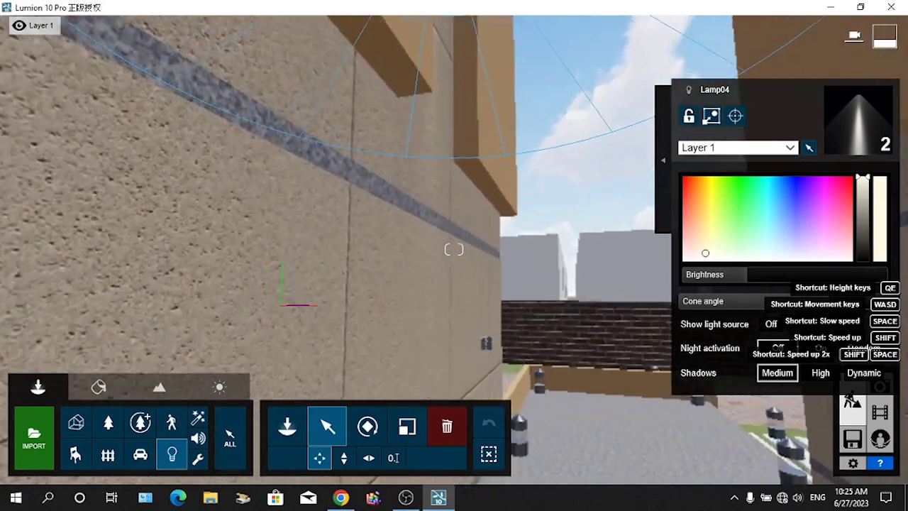
{"action": "right_click_drag", "start_coordinate": [454, 249], "coordinate": [360, 205]}
{"action": "key", "text": "e"}
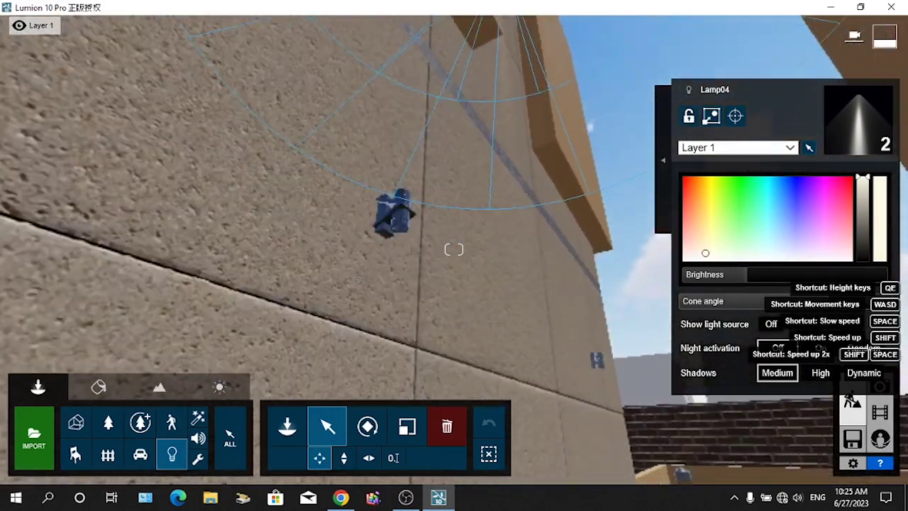
{"action": "key", "text": "e"}
{"action": "right_click_drag", "start_coordinate": [527, 368], "coordinate": [526, 308]}
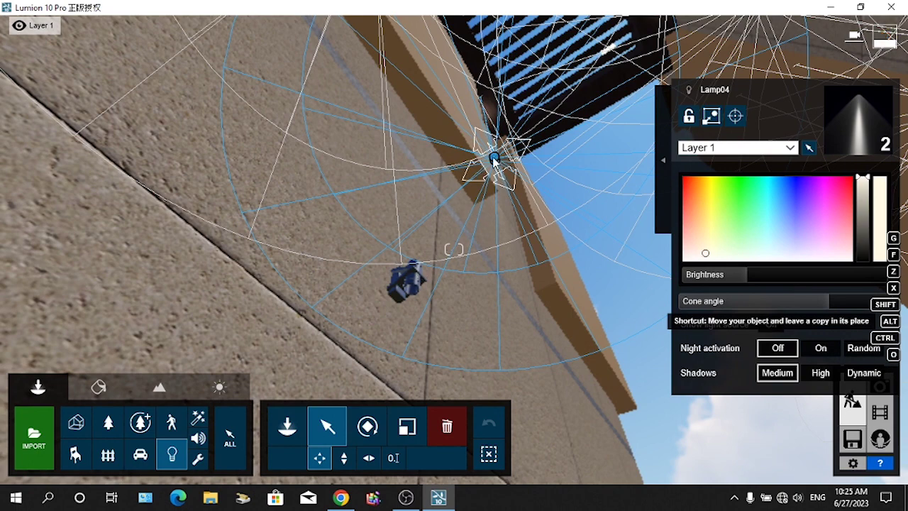
{"action": "left_click_drag", "start_coordinate": [450, 225], "coordinate": [412, 293]}
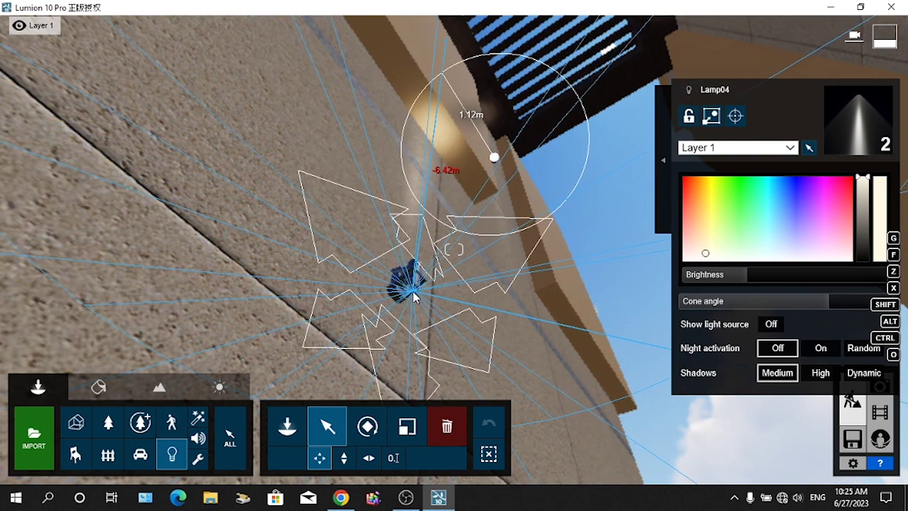
{"action": "right_click_drag", "start_coordinate": [475, 234], "coordinate": [457, 333]}
{"action": "right_click_drag", "start_coordinate": [457, 283], "coordinate": [402, 304]}
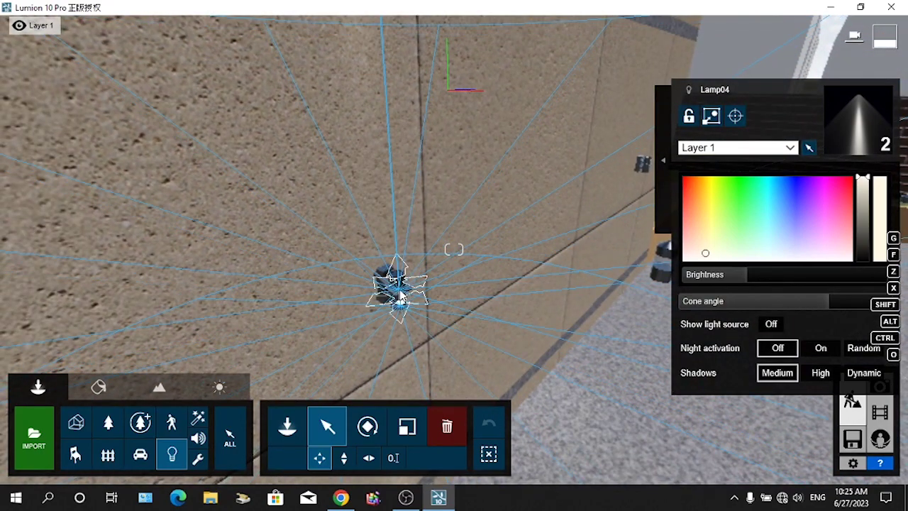
{"action": "scroll", "coordinate": [403, 329], "scroll_direction": "up", "scroll_amount": 5}
{"action": "left_click", "coordinate": [442, 259]}
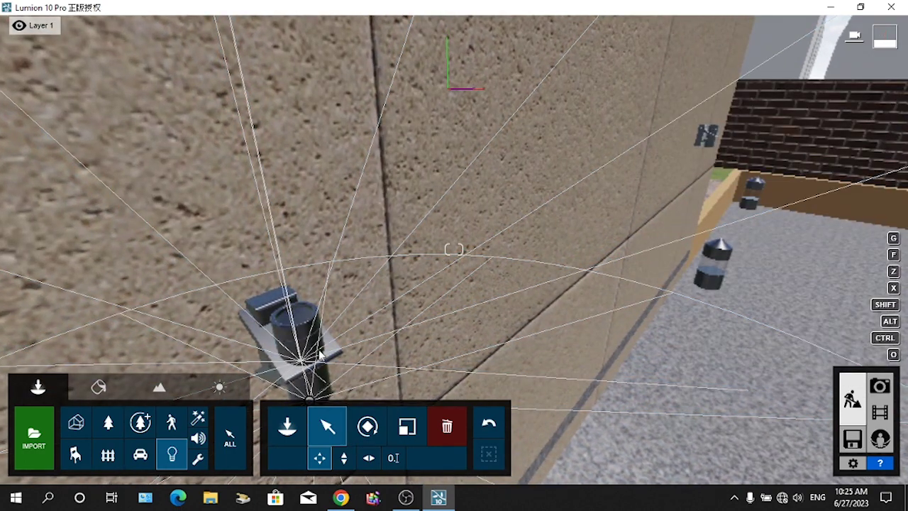
Delete the copied Lamp04 lights from the lower fixture on the stone passage wall
{"action": "right_click_drag", "start_coordinate": [380, 296], "coordinate": [374, 303]}
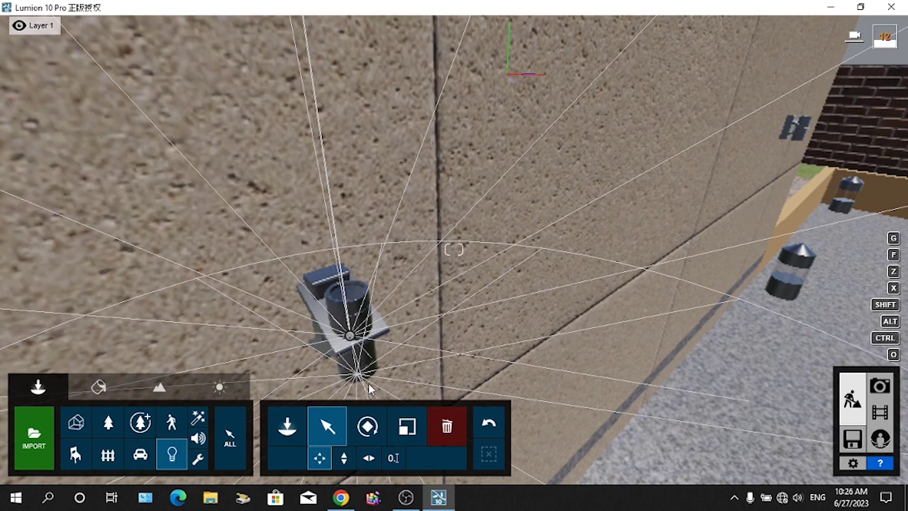
{"action": "right_click_drag", "start_coordinate": [349, 335], "coordinate": [422, 224]}
{"action": "key", "text": "d"}
{"action": "left_click", "coordinate": [424, 223]}
{"action": "key", "text": "d"}
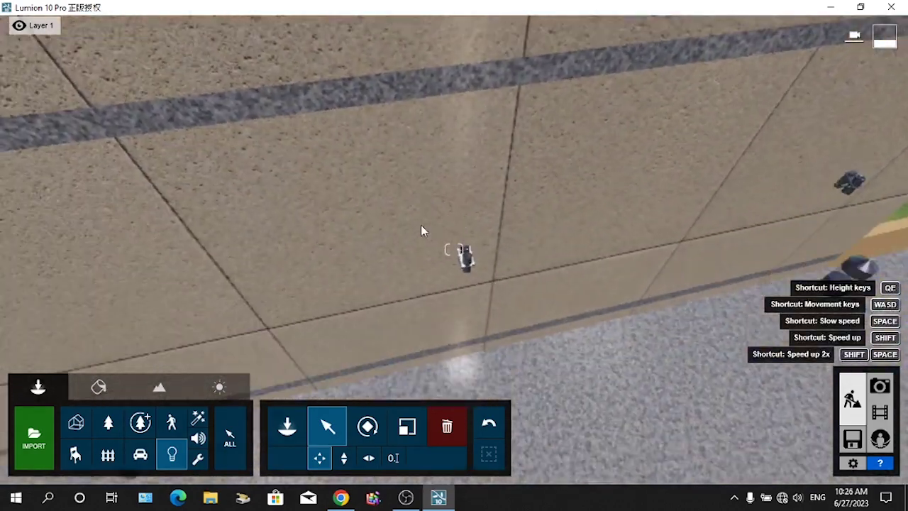
{"action": "left_click", "coordinate": [479, 210]}
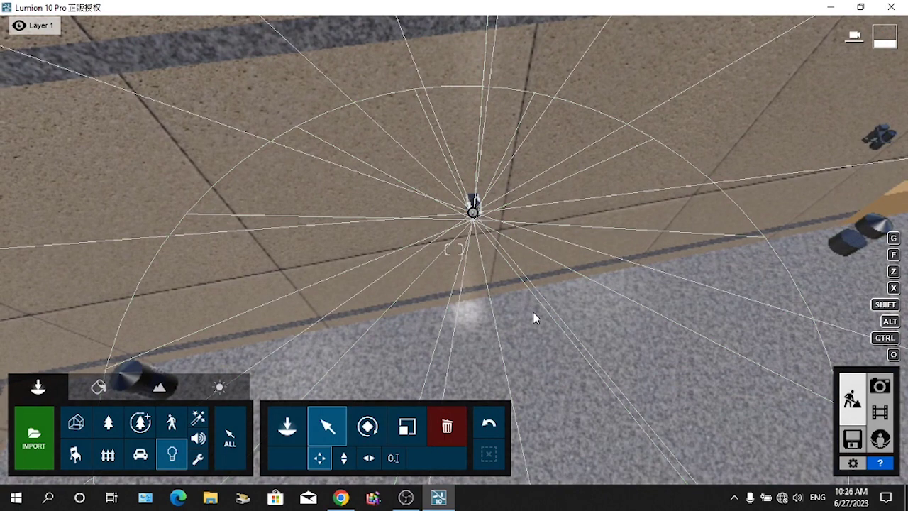
{"action": "left_click_drag", "start_coordinate": [532, 313], "coordinate": [496, 264], "text": "ctrl"}
{"action": "left_click_drag", "start_coordinate": [486, 184], "coordinate": [427, 388], "text": "ctrl"}
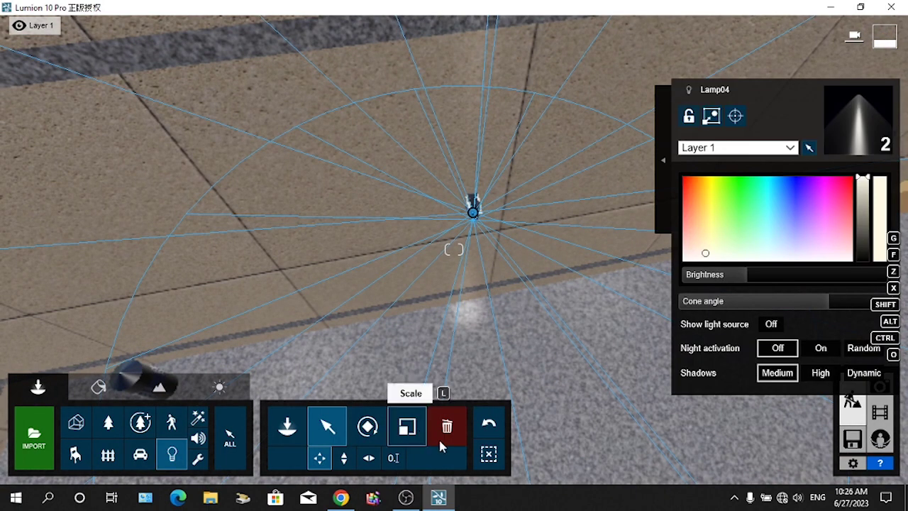
{"action": "left_click", "coordinate": [472, 222]}
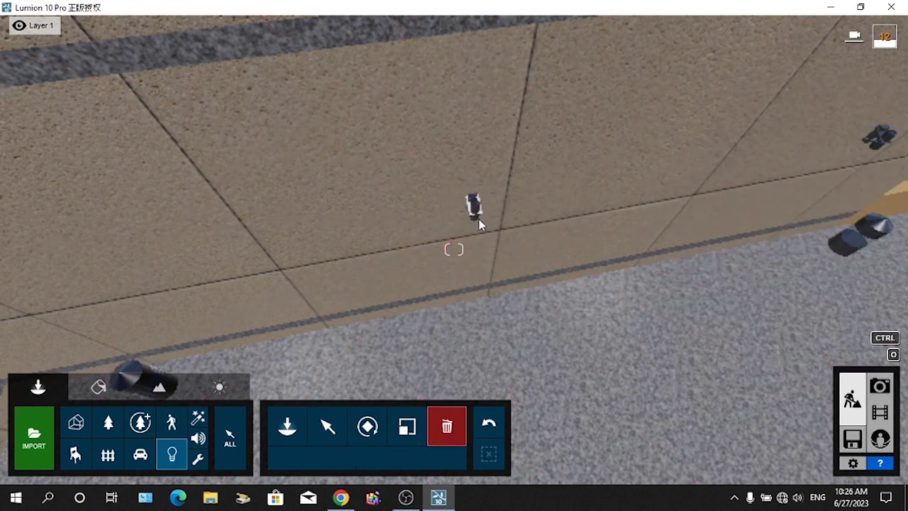
Copy both upper Lamp04 lights between the beige fins down onto the lower passage-wall fixture
{"action": "right_click_drag", "start_coordinate": [472, 222], "coordinate": [305, 362]}
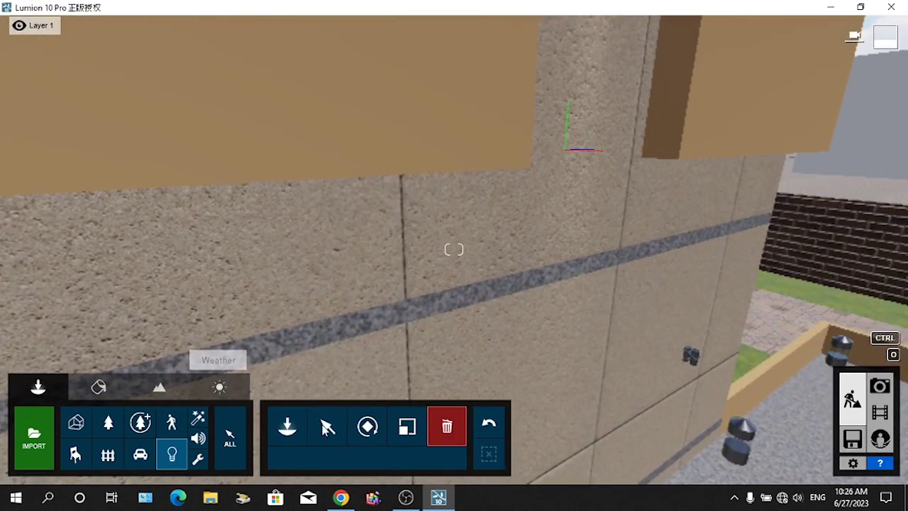
{"action": "right_click_drag", "start_coordinate": [521, 151], "coordinate": [489, 155]}
{"action": "key", "text": "e"}
{"action": "key", "text": "e"}
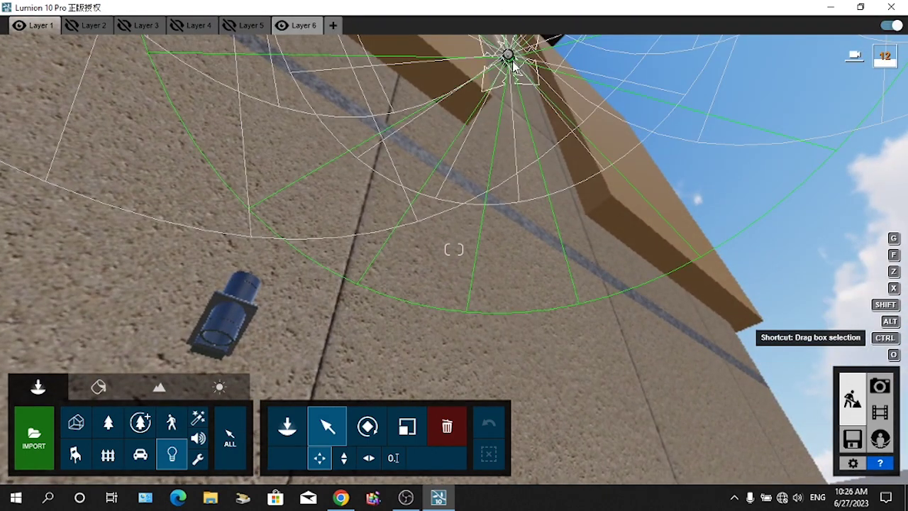
{"action": "left_click", "coordinate": [510, 59], "text": "ctrl"}
{"action": "left_click", "coordinate": [499, 63], "text": "ctrl"}
{"action": "left_click", "coordinate": [509, 59]}
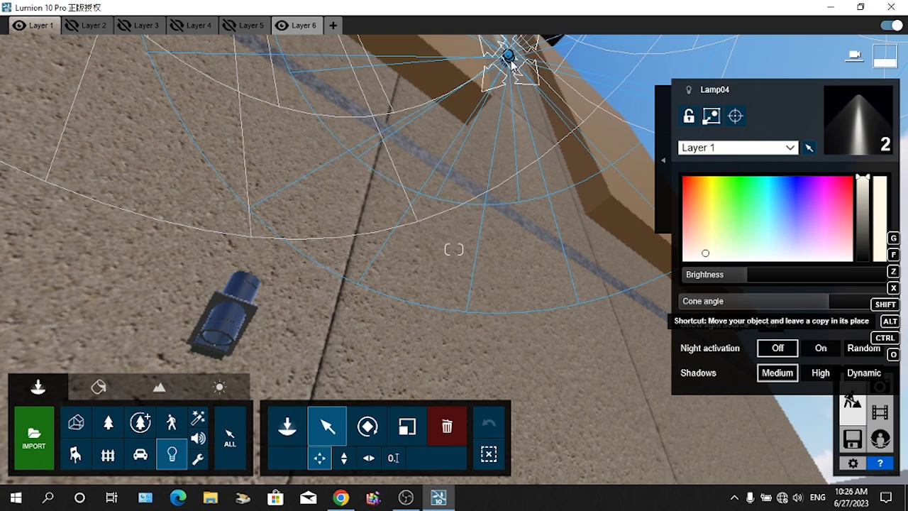
{"action": "left_click_drag", "start_coordinate": [496, 85], "coordinate": [219, 341]}
Copy the Lamp04 pair about 2.55 m along the passage wall onto the next fixture away from the door
{"action": "right_click_drag", "start_coordinate": [278, 316], "coordinate": [241, 174]}
{"action": "key", "text": "w"}
{"action": "right_click_drag", "start_coordinate": [294, 245], "coordinate": [336, 261]}
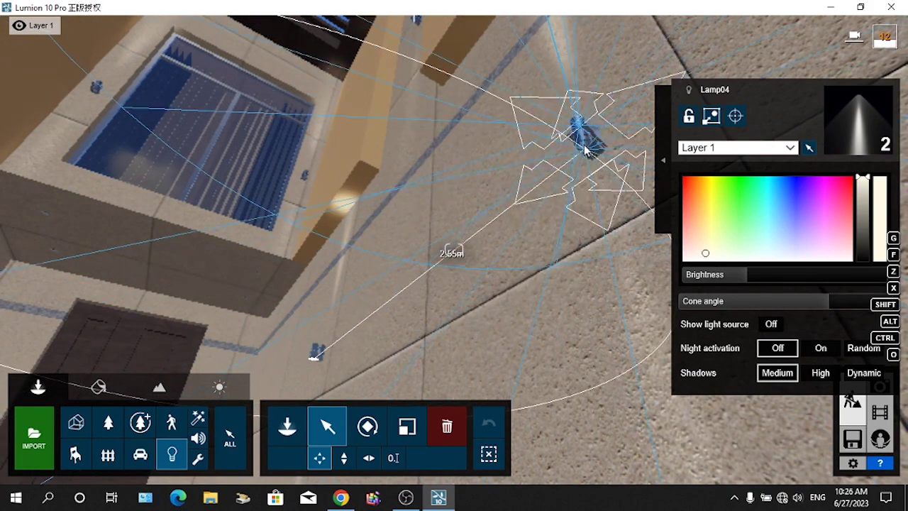
Copy the Lamp04 pair from the far passage-wall fixture back onto the corner fixture beside the entrance door
{"action": "right_click_drag", "start_coordinate": [572, 153], "coordinate": [539, 108]}
{"action": "key", "text": "w"}
{"action": "right_click_drag", "start_coordinate": [454, 249], "coordinate": [514, 264]}
{"action": "key", "text": "w"}
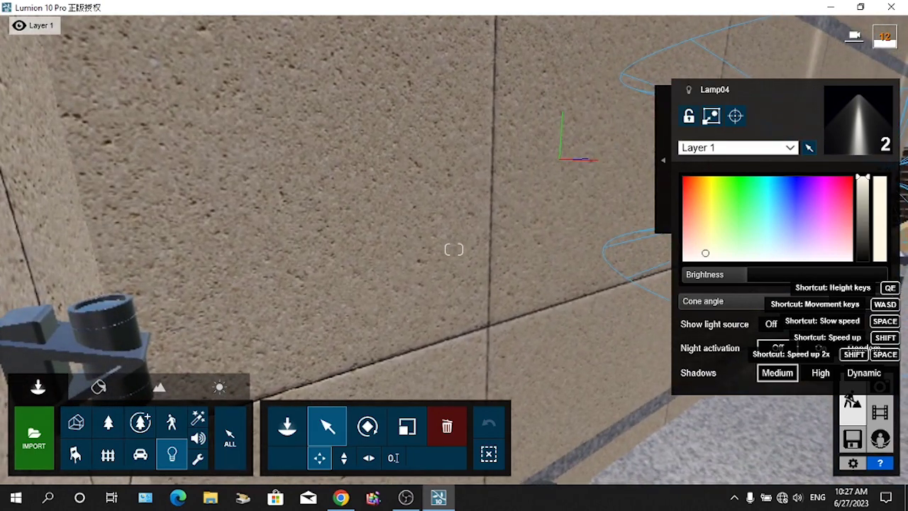
{"action": "right_click_drag", "start_coordinate": [454, 248], "coordinate": [510, 341]}
{"action": "key", "text": "d"}
{"action": "key", "text": "a"}
{"action": "key", "text": "s"}
{"action": "key", "text": "q"}
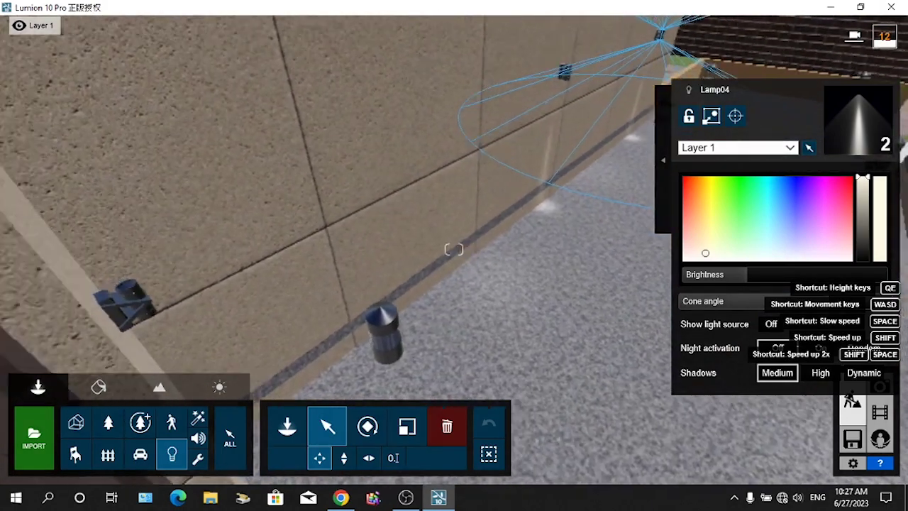
{"action": "right_click_drag", "start_coordinate": [600, 161], "coordinate": [572, 161]}
{"action": "key", "text": "s"}
{"action": "key", "text": "w"}
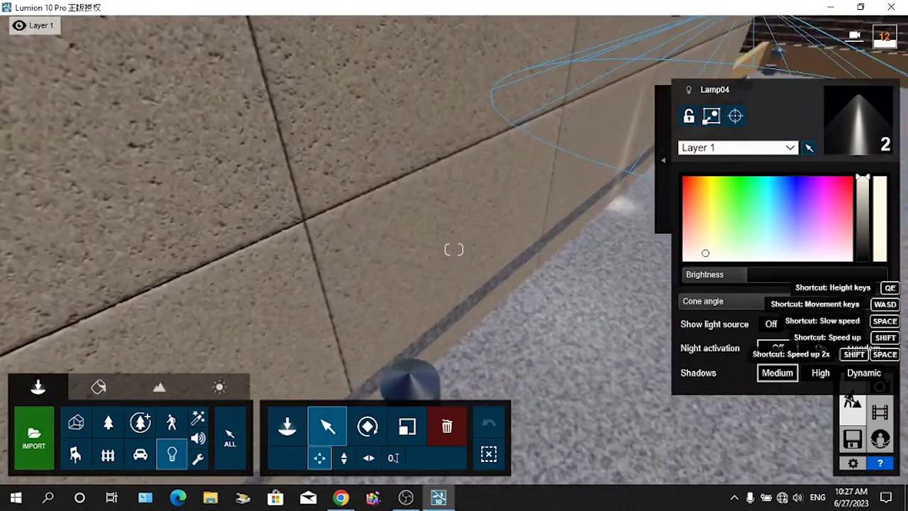
{"action": "key", "text": "s"}
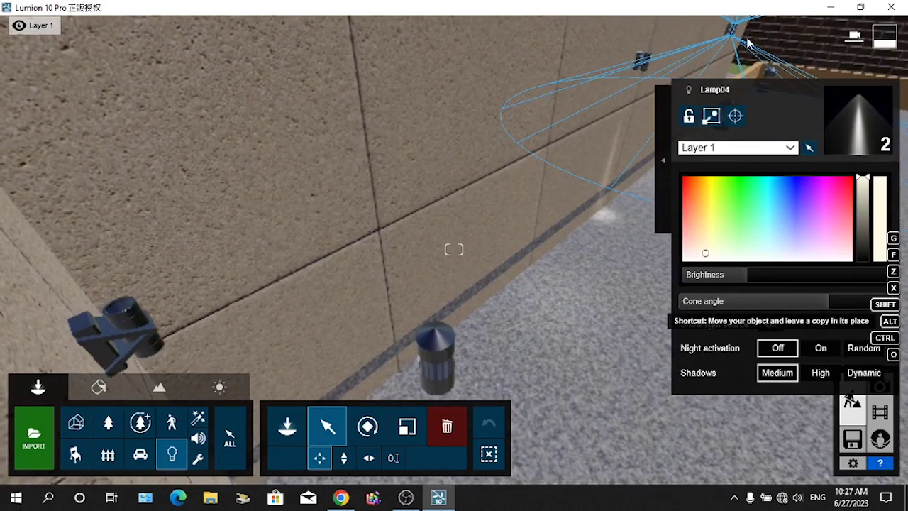
{"action": "right_click_drag", "start_coordinate": [454, 249], "coordinate": [447, 239]}
{"action": "right_click_drag", "start_coordinate": [791, 24], "coordinate": [791, 16]}
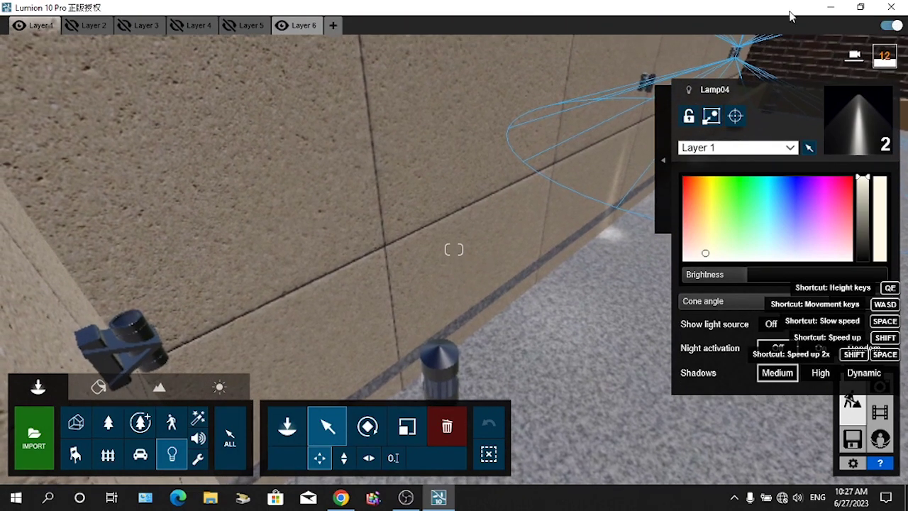
{"action": "left_click_drag", "start_coordinate": [734, 57], "coordinate": [134, 318]}
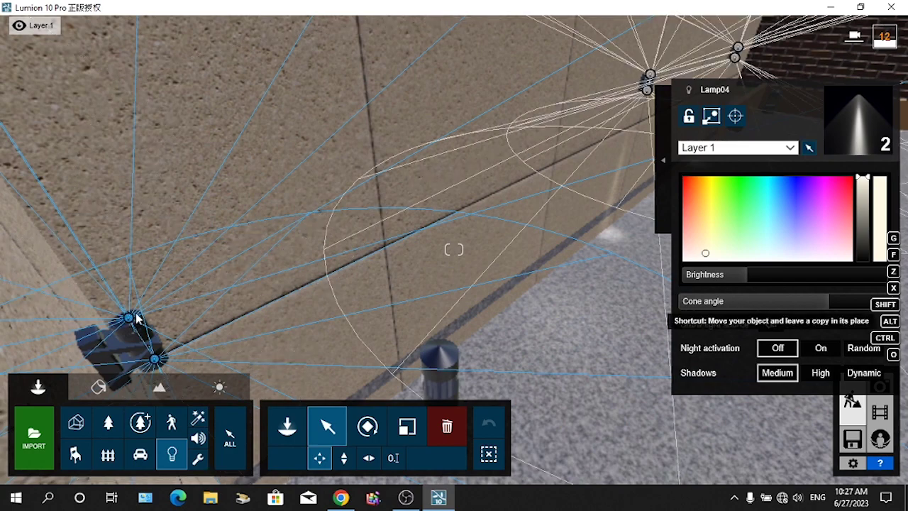
Copy the Lamp04 pair across the entrance door onto the fixture on its other side
{"action": "key", "text": "d"}
{"action": "right_click_drag", "start_coordinate": [135, 319], "coordinate": [28, 339]}
{"action": "key", "text": "e"}
{"action": "key", "text": "s"}
{"action": "key", "text": "w"}
{"action": "right_click_drag", "start_coordinate": [123, 338], "coordinate": [135, 320]}
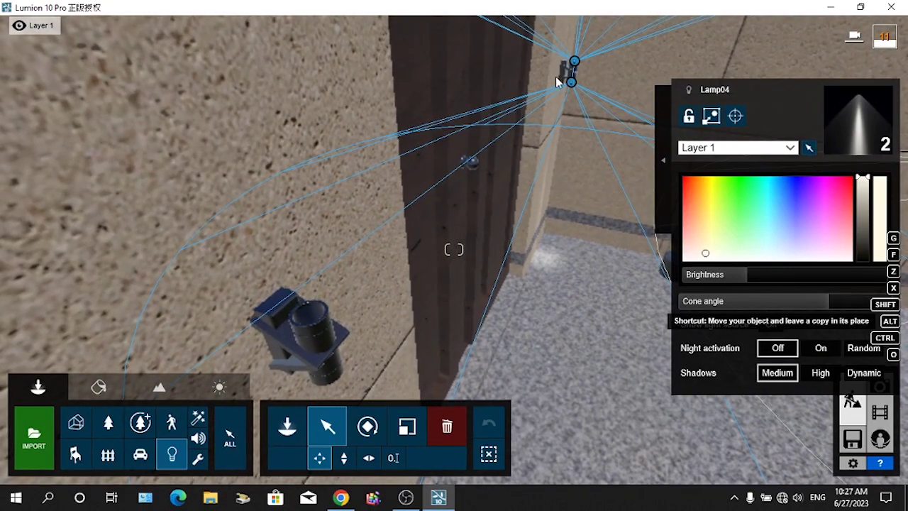
{"action": "left_click_drag", "start_coordinate": [574, 61], "coordinate": [312, 314], "text": "alt"}
Copy the Lamp04 pair about 3.32 m from the door-side fixture onto the first fixture on the opposite, shaded passage wall
{"action": "key", "text": "d"}
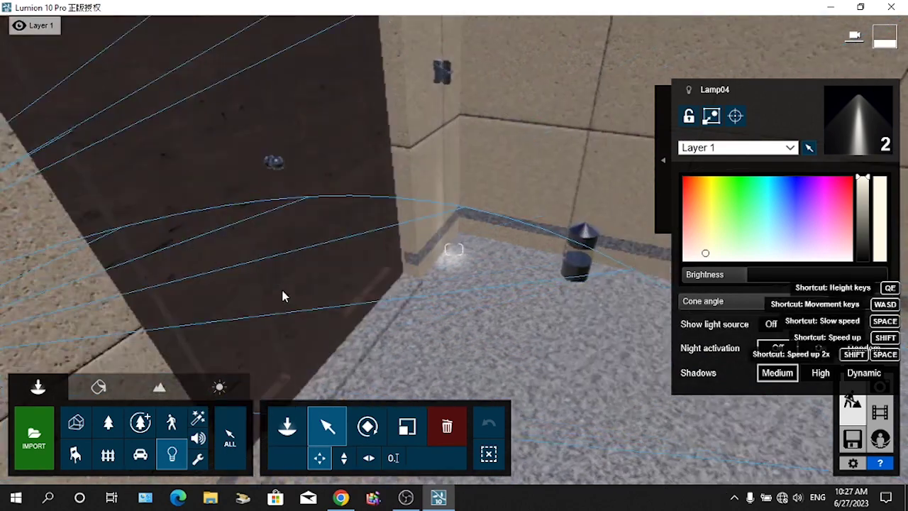
{"action": "right_click_drag", "start_coordinate": [284, 295], "coordinate": [216, 327]}
{"action": "key", "text": "s"}
{"action": "key", "text": "s"}
{"action": "key", "text": "w"}
{"action": "key", "text": "q"}
{"action": "key", "text": "w"}
{"action": "key", "text": "w"}
{"action": "key", "text": "w"}
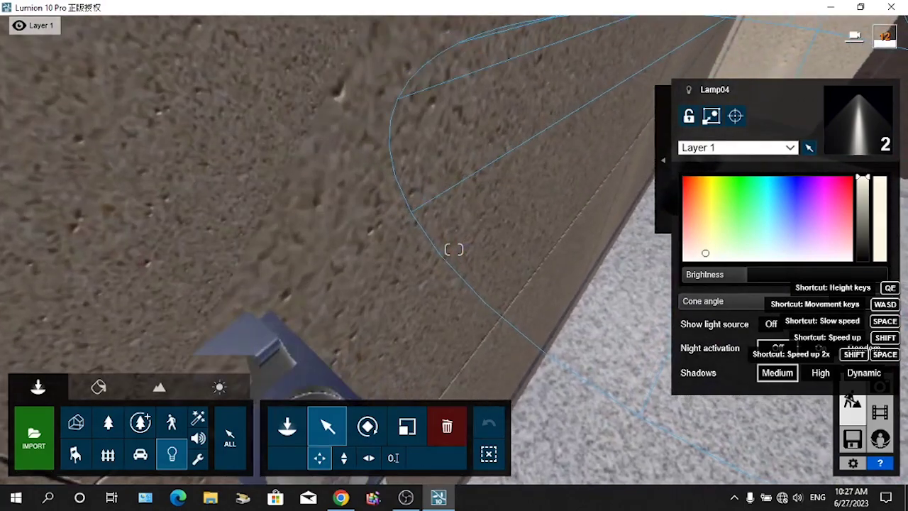
{"action": "key", "text": "s"}
{"action": "right_click_drag", "start_coordinate": [454, 251], "coordinate": [454, 241]}
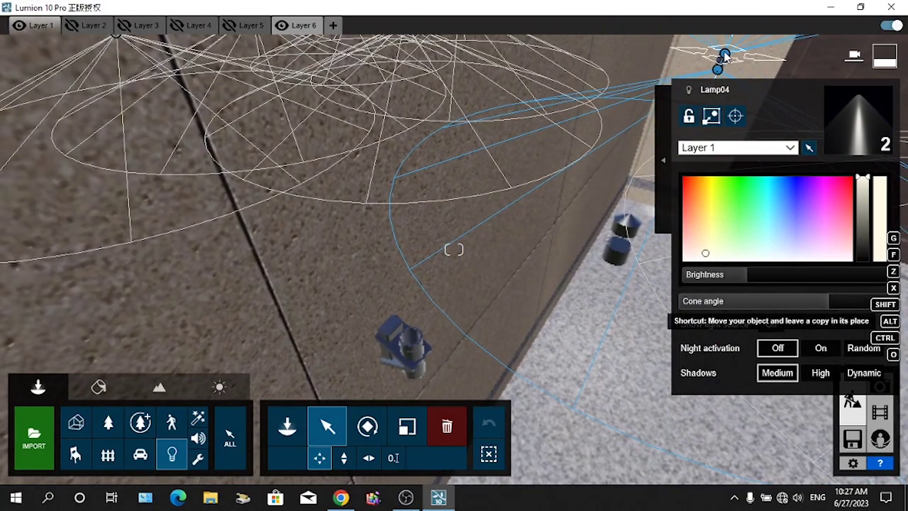
{"action": "left_click_drag", "start_coordinate": [494, 268], "coordinate": [412, 334], "text": "alt"}
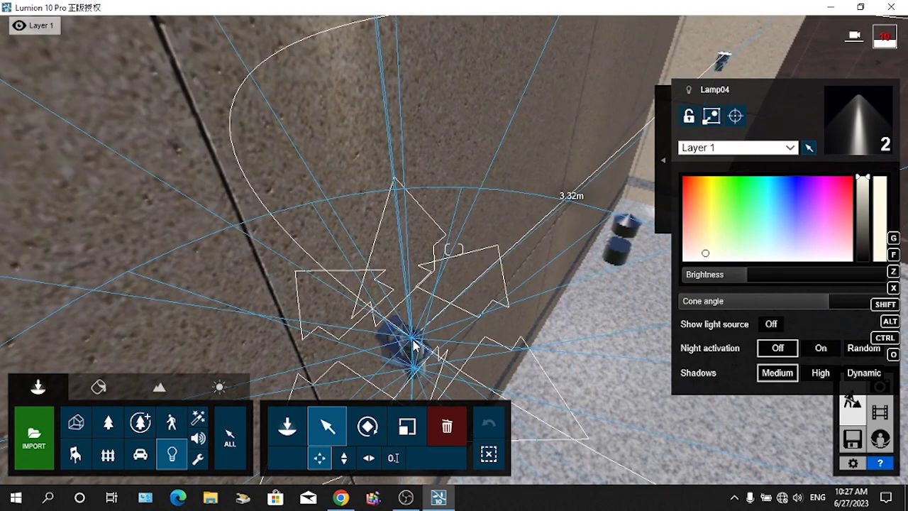
Copy the Lamp04 pair about 2.56 m along the shaded passage wall onto the next fixture away from the door
{"action": "key", "text": "s"}
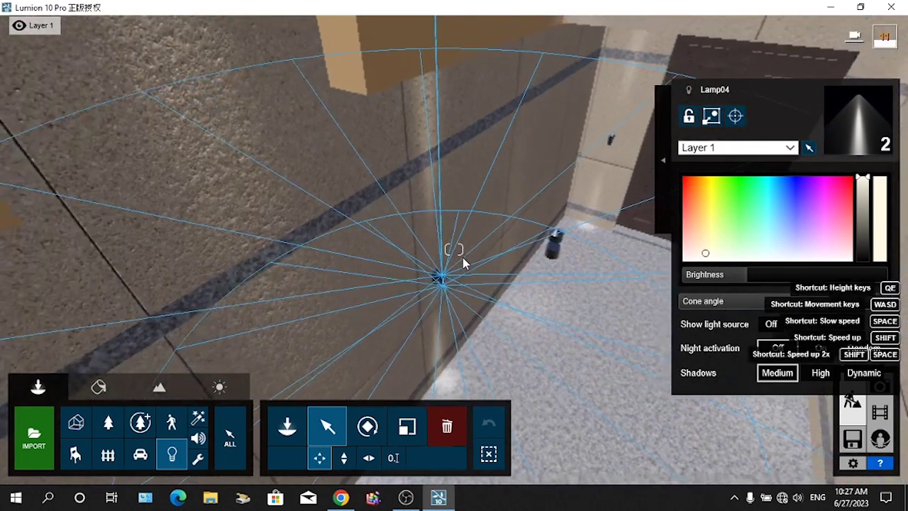
{"action": "key", "text": "w"}
{"action": "key", "text": "e"}
{"action": "right_click_drag", "start_coordinate": [462, 263], "coordinate": [401, 263]}
{"action": "key", "text": "s"}
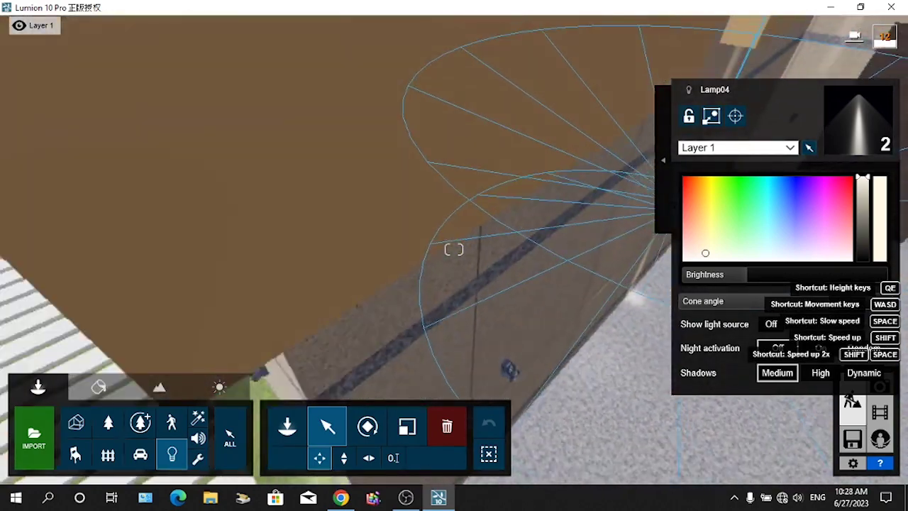
{"action": "right_click_drag", "start_coordinate": [454, 248], "coordinate": [454, 280]}
{"action": "key", "text": "w"}
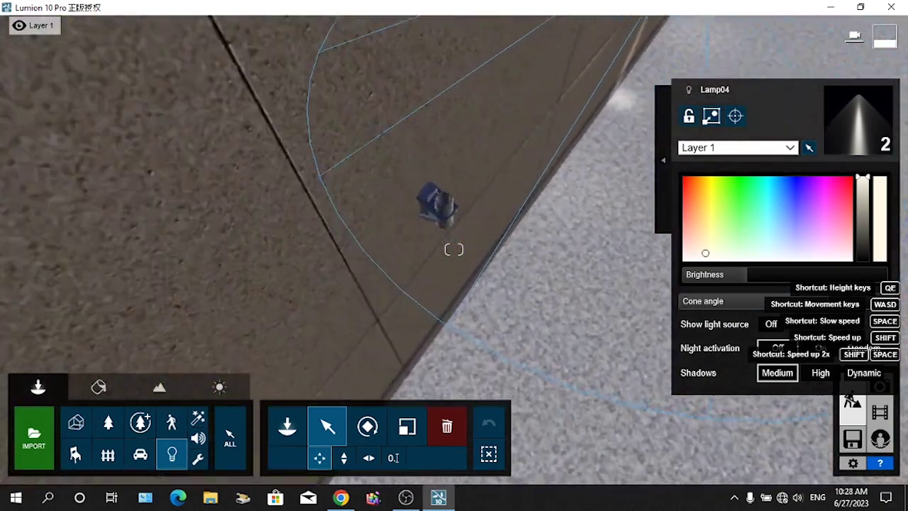
{"action": "key", "text": "w"}
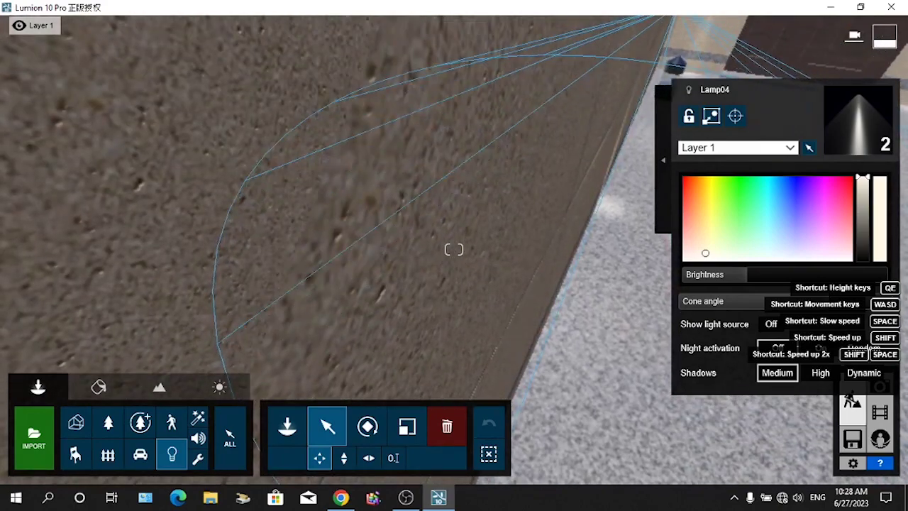
{"action": "mouse_move", "coordinate": [454, 248]}
{"action": "right_mouse_down"}
{"action": "mouse_move", "coordinate": [454, 278]}
{"action": "mouse_move", "coordinate": [459, 256]}
{"action": "right_mouse_up"}
{"action": "key", "text": "s"}
{"action": "key", "text": "s"}
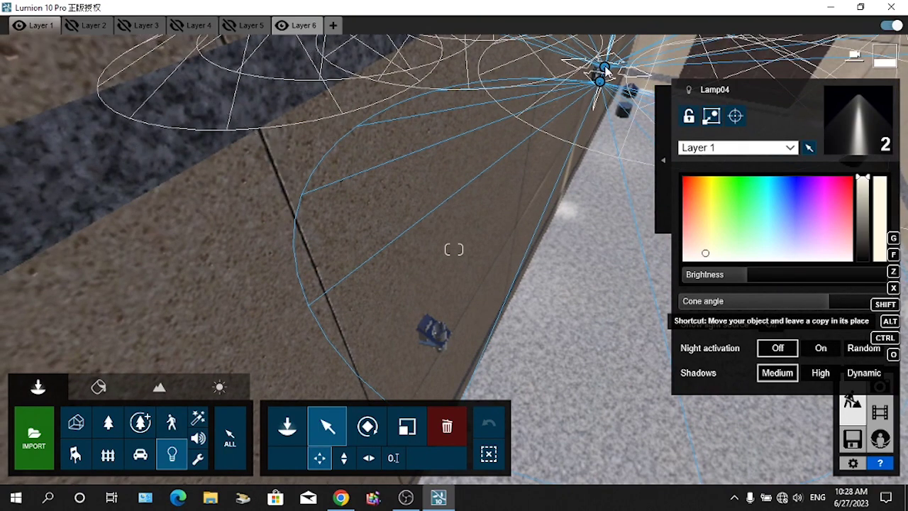
{"action": "left_click_drag", "start_coordinate": [548, 150], "coordinate": [437, 333], "text": "alt"}
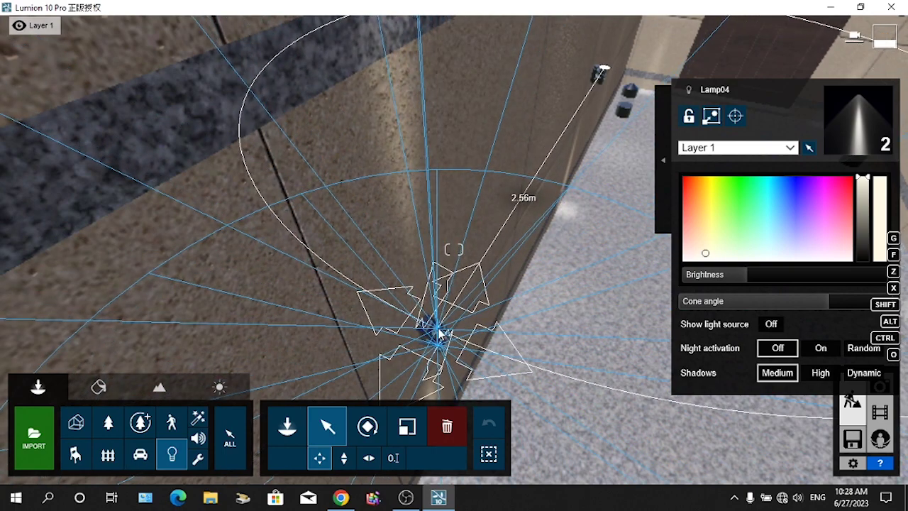
Copy the Lamp04 pair about 4.15 m across the passage and around the corner onto the first fixture on the outer wall
{"action": "scroll", "coordinate": [449, 334], "scroll_direction": "up", "scroll_amount": 3}
{"action": "right_click_drag", "start_coordinate": [449, 334], "coordinate": [295, 322]}
{"action": "key", "text": "s"}
{"action": "key", "text": "s"}
{"action": "right_click_drag", "start_coordinate": [454, 249], "coordinate": [512, 220]}
{"action": "key", "text": "d"}
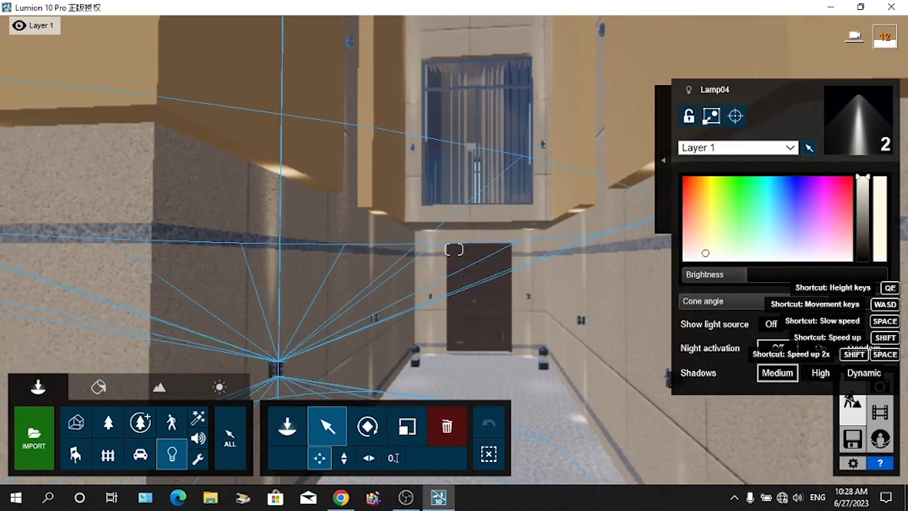
{"action": "key", "text": "s"}
{"action": "right_click_drag", "start_coordinate": [454, 248], "coordinate": [432, 215]}
{"action": "key", "text": "d"}
{"action": "key", "text": "w"}
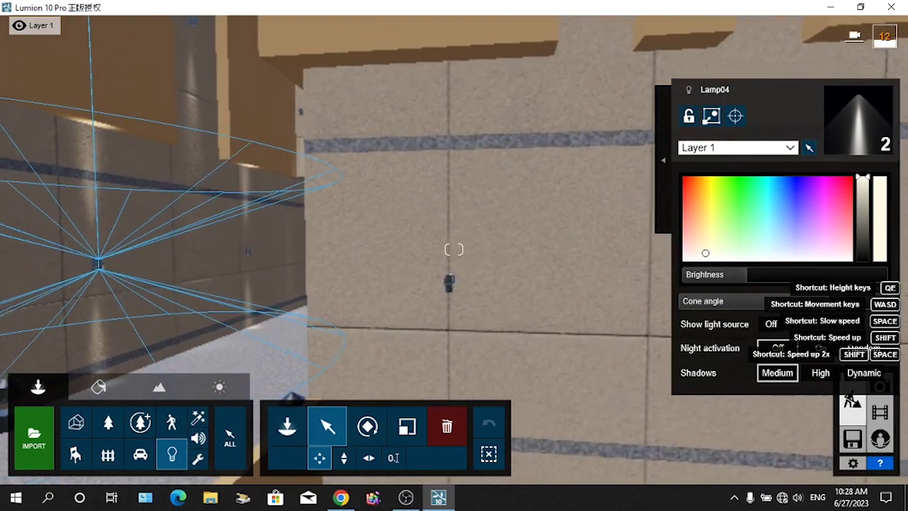
{"action": "key", "text": "d"}
{"action": "right_click_drag", "start_coordinate": [453, 248], "coordinate": [453, 343]}
{"action": "key", "text": "w"}
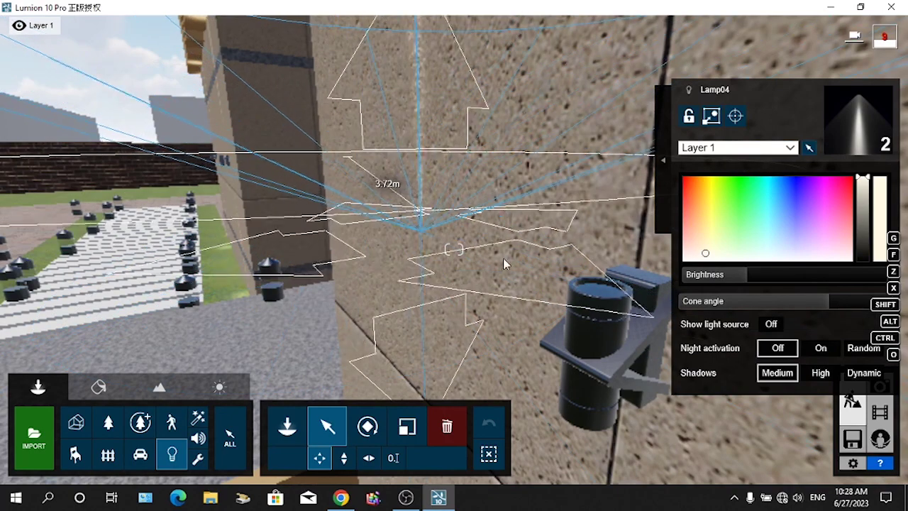
{"action": "left_click_drag", "start_coordinate": [504, 259], "coordinate": [596, 296]}
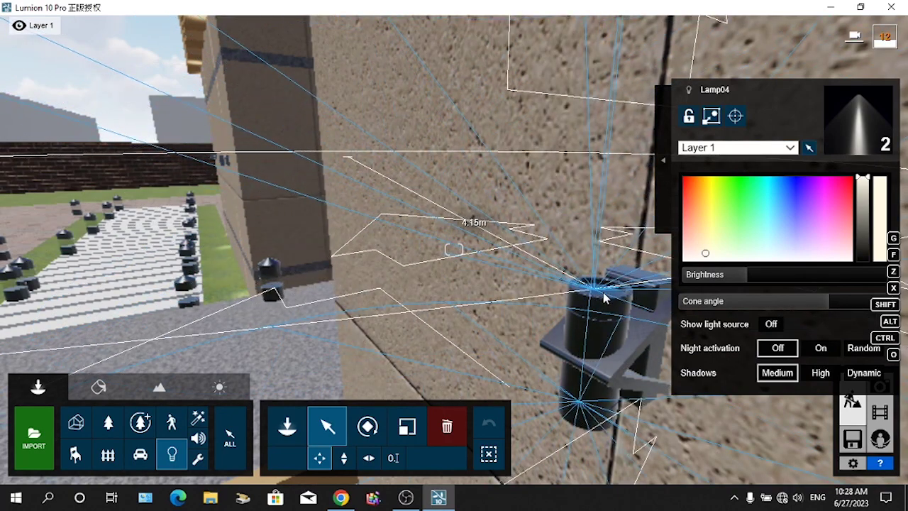
Copy the Lamp04 pair about 2.9 m along the outer wall onto the next fixture
{"action": "right_click_drag", "start_coordinate": [599, 303], "coordinate": [571, 326]}
{"action": "key", "text": "s"}
{"action": "key", "text": "s"}
{"action": "key", "text": "q"}
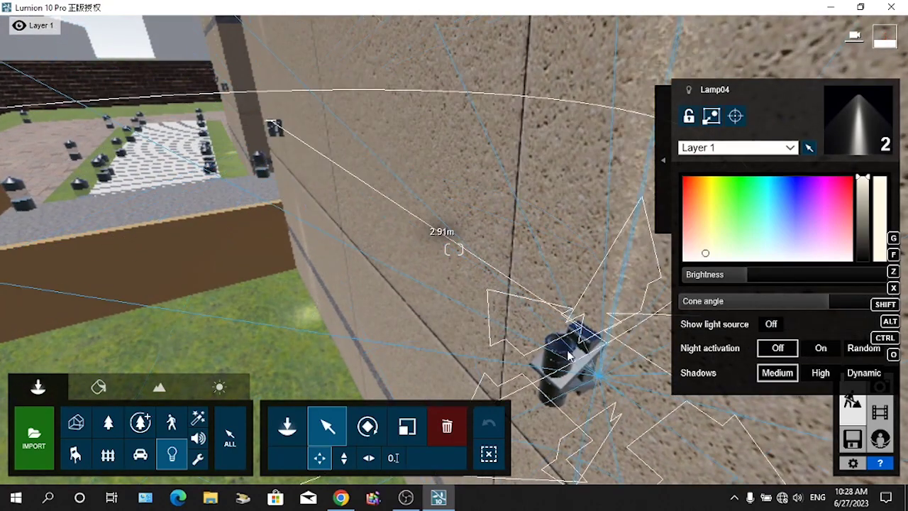
{"action": "left_click_drag", "start_coordinate": [570, 356], "coordinate": [562, 349]}
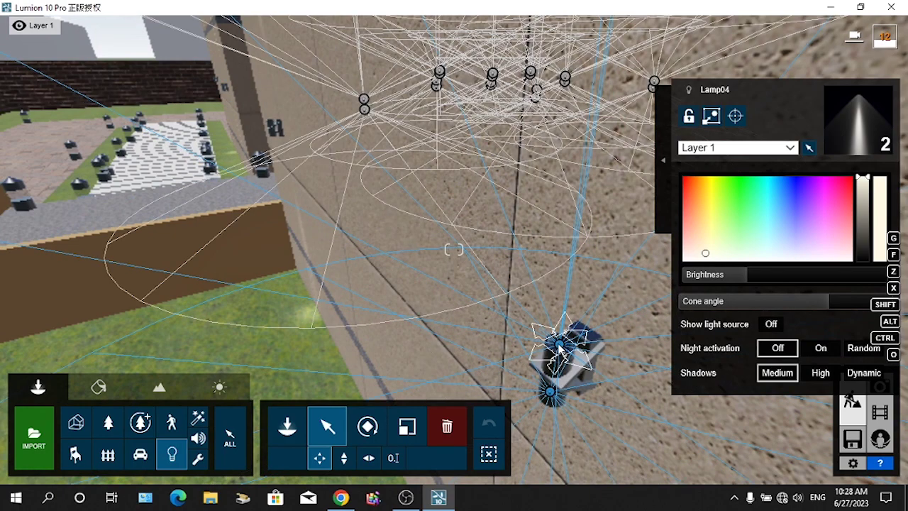
Copy the Lamp04 pair onto the fixture on the narrow strip between the beige panels, and again about 1.02 m onto the neighbouring fixture
{"action": "right_click_drag", "start_coordinate": [542, 346], "coordinate": [541, 341]}
{"action": "key", "text": "s"}
{"action": "key", "text": "w"}
{"action": "key", "text": "w"}
{"action": "key", "text": "s"}
{"action": "key", "text": "w"}
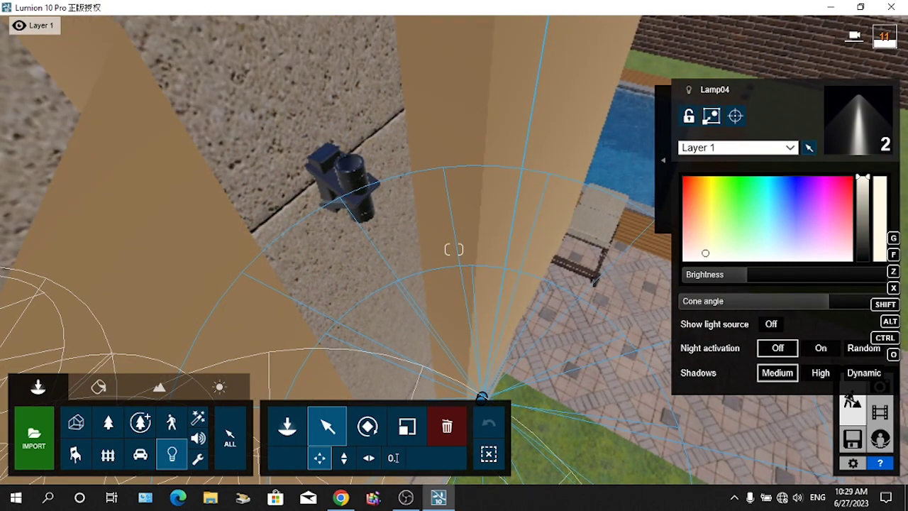
{"action": "right_click_drag", "start_coordinate": [482, 397], "coordinate": [482, 397]}
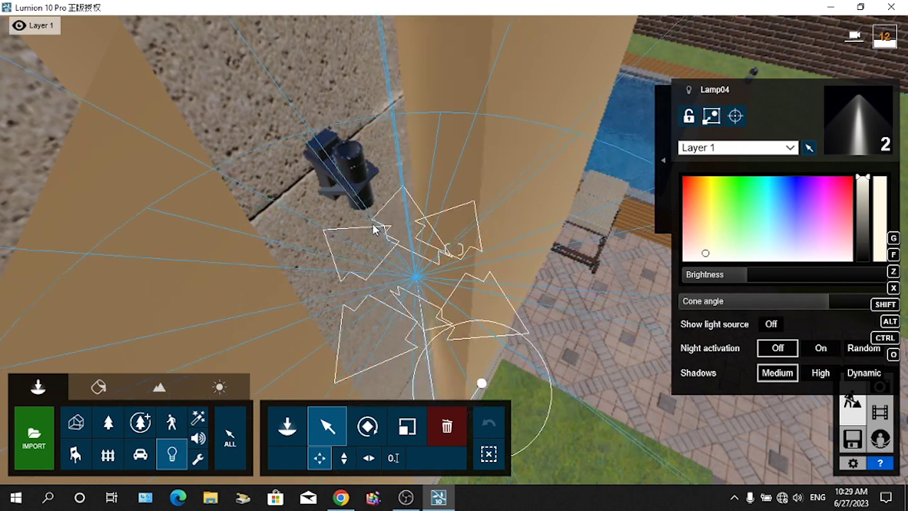
{"action": "left_click_drag", "start_coordinate": [373, 226], "coordinate": [347, 166]}
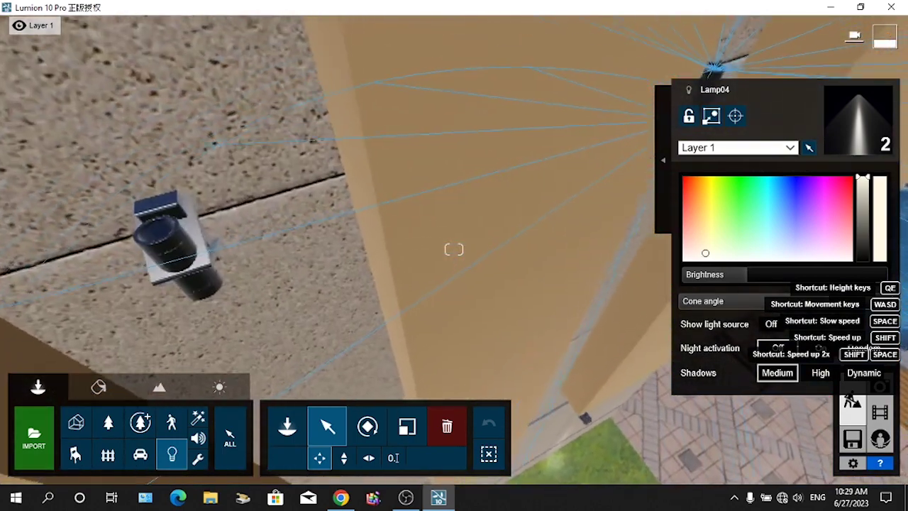
{"action": "right_click_drag", "start_coordinate": [496, 135], "coordinate": [518, 125]}
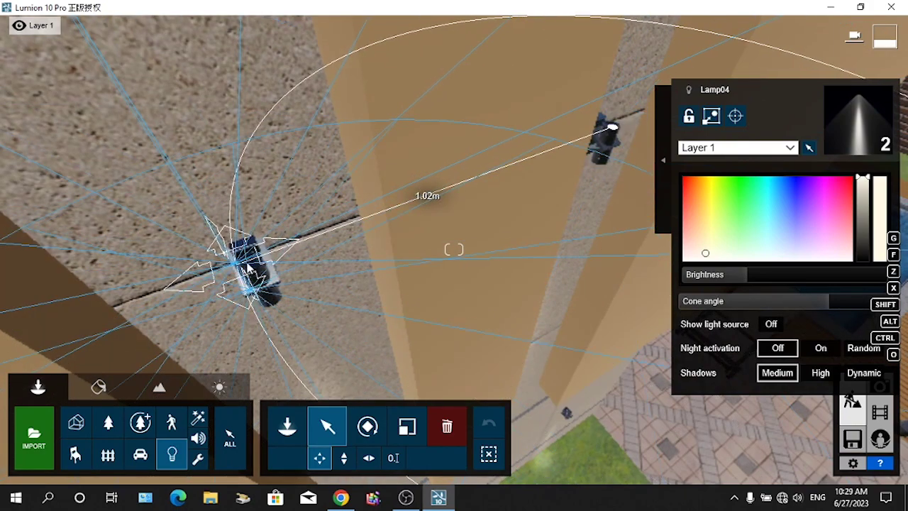
Copy the Lamp04 pair from the beige-panel strips onto the stone-wall fixture beside the tall window
{"action": "right_click_drag", "start_coordinate": [254, 270], "coordinate": [398, 418]}
{"action": "key", "text": "s"}
{"action": "key", "text": "d"}
{"action": "right_click_drag", "start_coordinate": [454, 250], "coordinate": [424, 277]}
{"action": "key", "text": "w"}
{"action": "key", "text": "w"}
{"action": "key", "text": "s"}
{"action": "key", "text": "q"}
{"action": "key", "text": "w"}
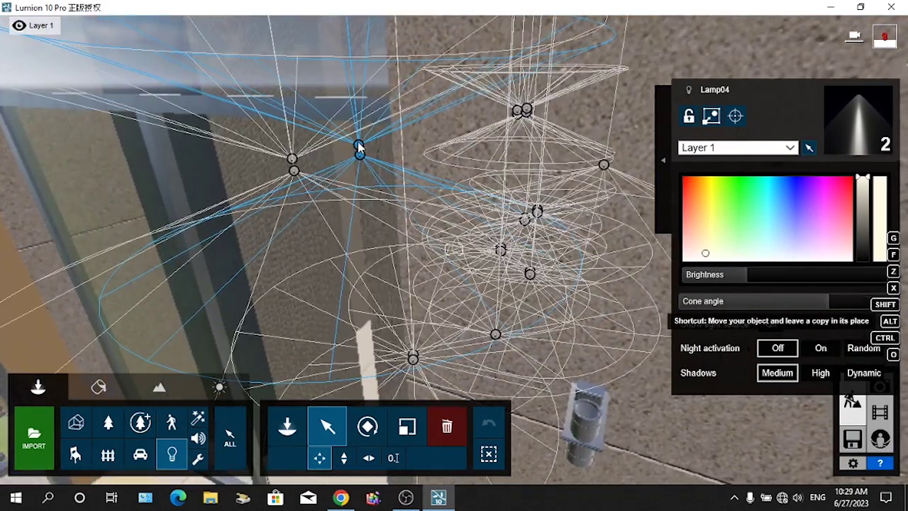
{"action": "left_click_drag", "start_coordinate": [357, 144], "coordinate": [588, 412]}
Copy the Lamp04 pair about 2.35 m along the stone wall onto the next fixture away from the window
{"action": "key", "text": "s"}
{"action": "right_click_drag", "start_coordinate": [588, 411], "coordinate": [656, 405]}
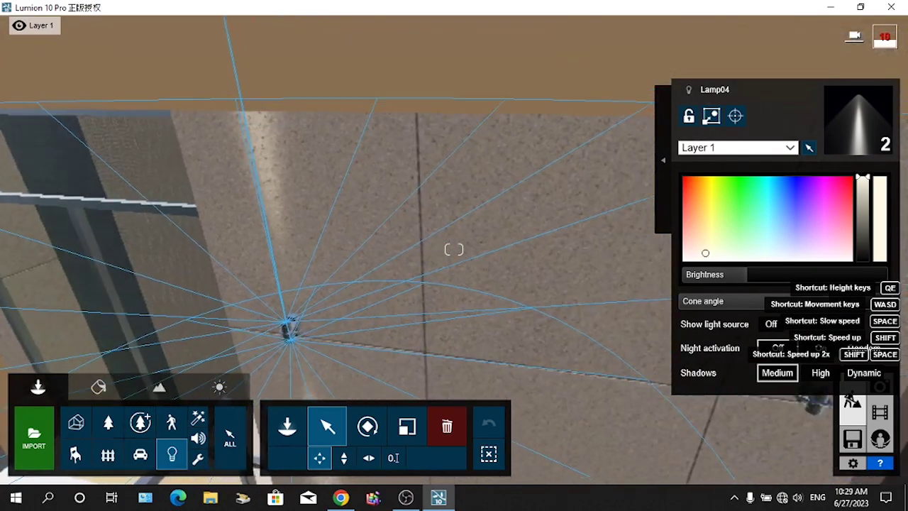
{"action": "key", "text": "d"}
{"action": "right_click_drag", "start_coordinate": [454, 250], "coordinate": [400, 252]}
{"action": "key", "text": "w"}
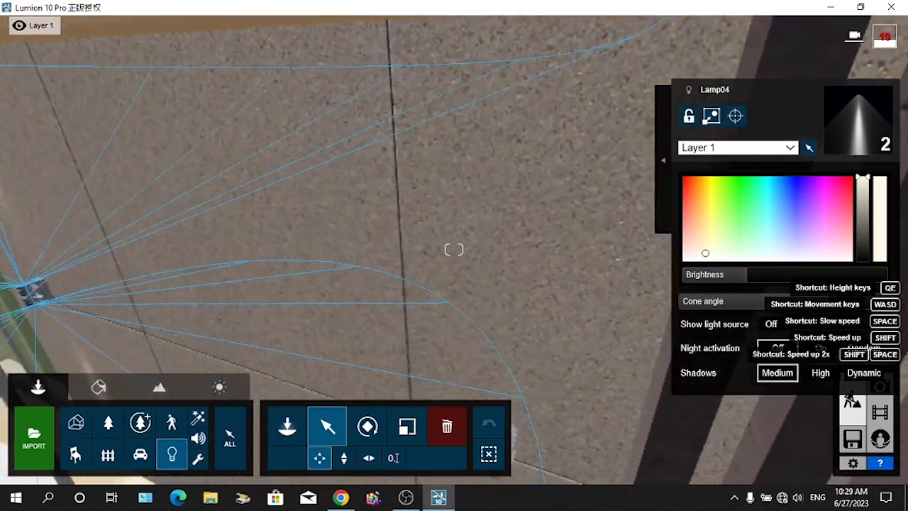
{"action": "right_click_drag", "start_coordinate": [584, 413], "coordinate": [554, 451]}
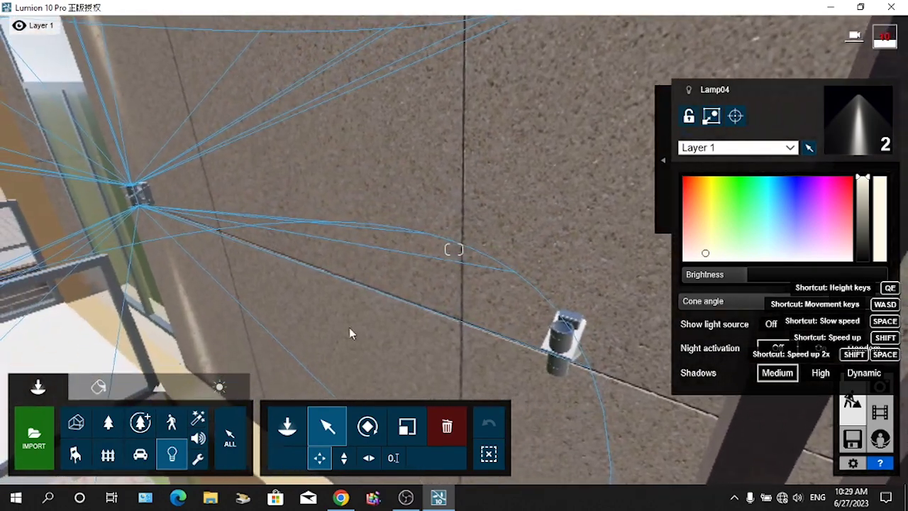
{"action": "right_click_drag", "start_coordinate": [349, 327], "coordinate": [349, 327]}
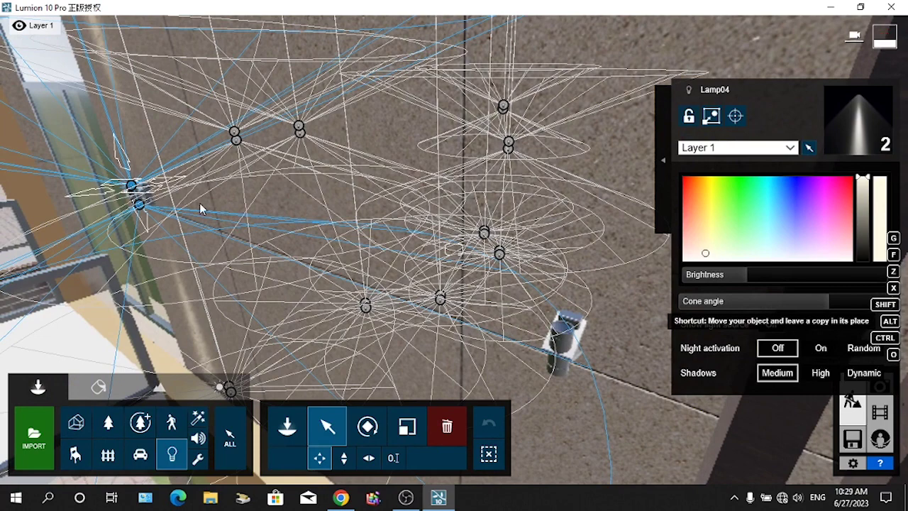
{"action": "left_click_drag", "start_coordinate": [139, 204], "coordinate": [562, 333]}
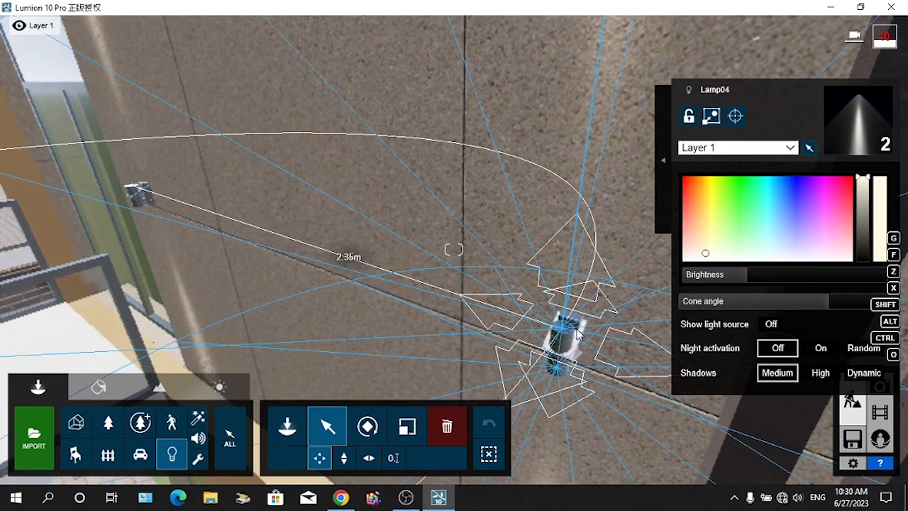
Copy the Lamp04 pair onto the fixture on the narrow shaded corner wall next to the large glass window
{"action": "right_click_drag", "start_coordinate": [578, 334], "coordinate": [578, 334]}
{"action": "key", "text": "s"}
{"action": "key", "text": "s"}
{"action": "key", "text": "w"}
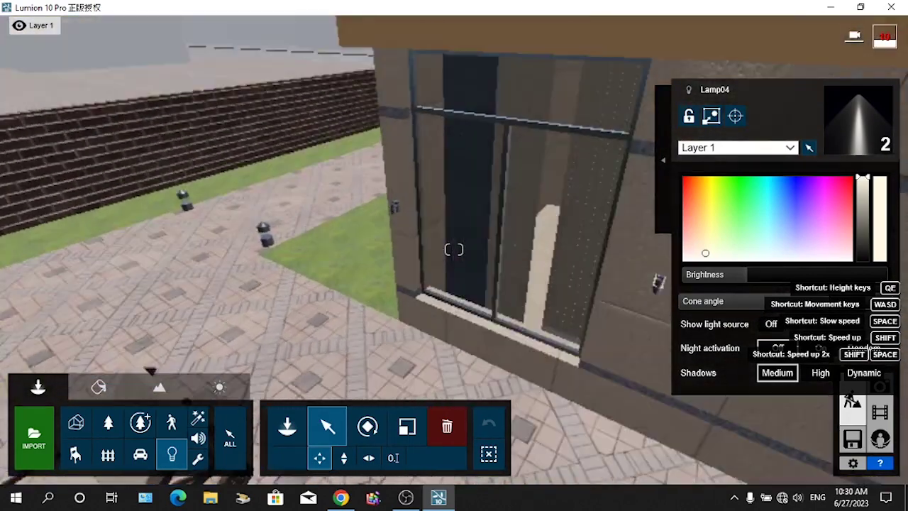
{"action": "right_click_drag", "start_coordinate": [454, 249], "coordinate": [454, 249]}
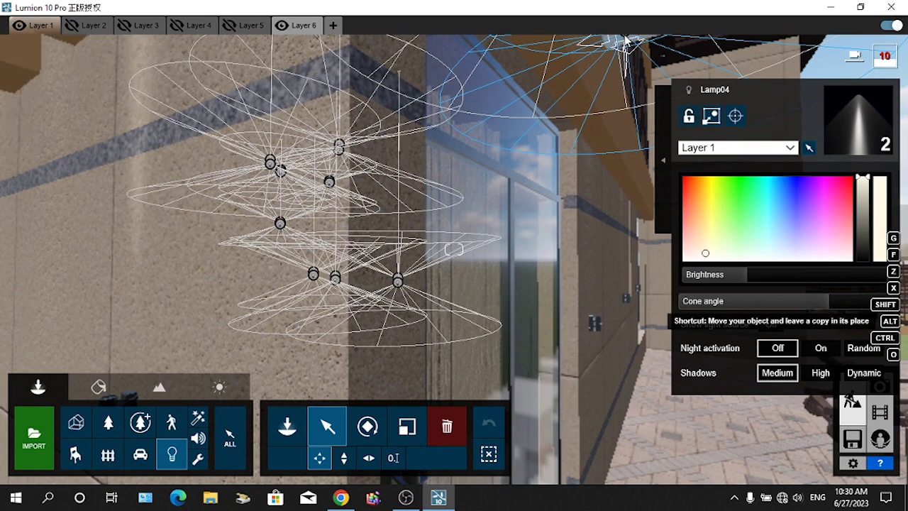
{"action": "right_click_drag", "start_coordinate": [454, 249], "coordinate": [454, 249]}
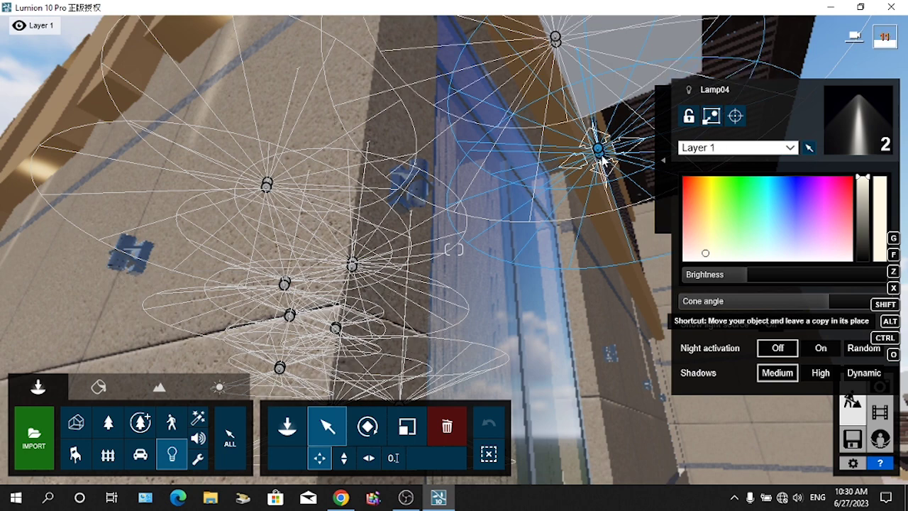
{"action": "mouse_move", "coordinate": [598, 150]}
{"action": "left_mouse_down", "text": "alt"}
{"action": "mouse_move", "coordinate": [427, 209]}
{"action": "mouse_move", "coordinate": [417, 205]}
{"action": "left_mouse_up", "text": "alt"}
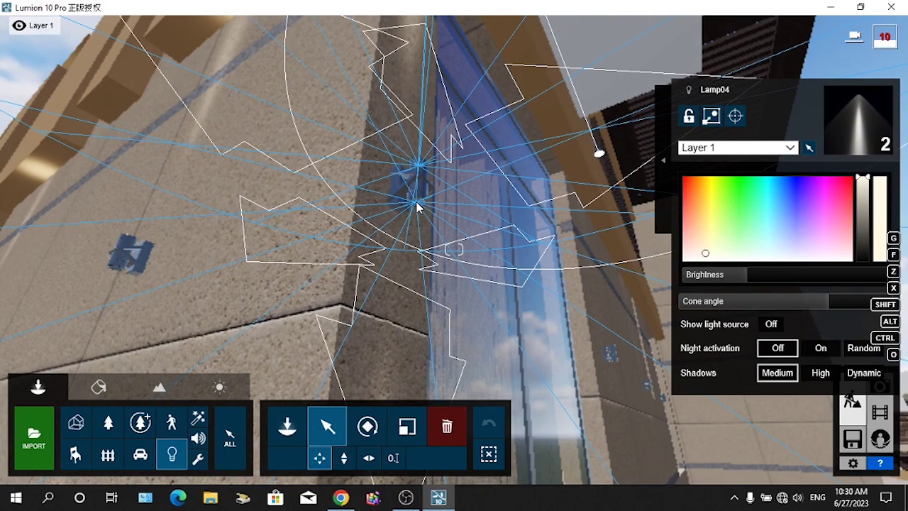
Copy the Lamp04 pair from the building corner across the window onto the wall fixture on its other side
{"action": "key", "text": "d"}
{"action": "right_click_drag", "start_coordinate": [445, 189], "coordinate": [432, 225]}
{"action": "key", "text": "s"}
{"action": "key", "text": "d"}
{"action": "key", "text": "w"}
{"action": "key", "text": "w"}
{"action": "right_click_drag", "start_coordinate": [492, 224], "coordinate": [414, 215]}
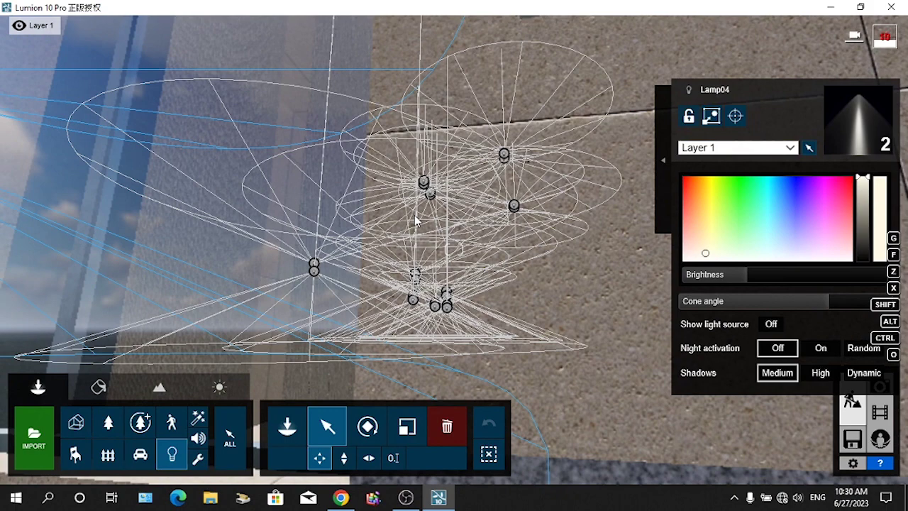
{"action": "key", "text": "s"}
{"action": "right_click_drag", "start_coordinate": [400, 118], "coordinate": [391, 104]}
{"action": "right_click_drag", "start_coordinate": [454, 249], "coordinate": [391, 158]}
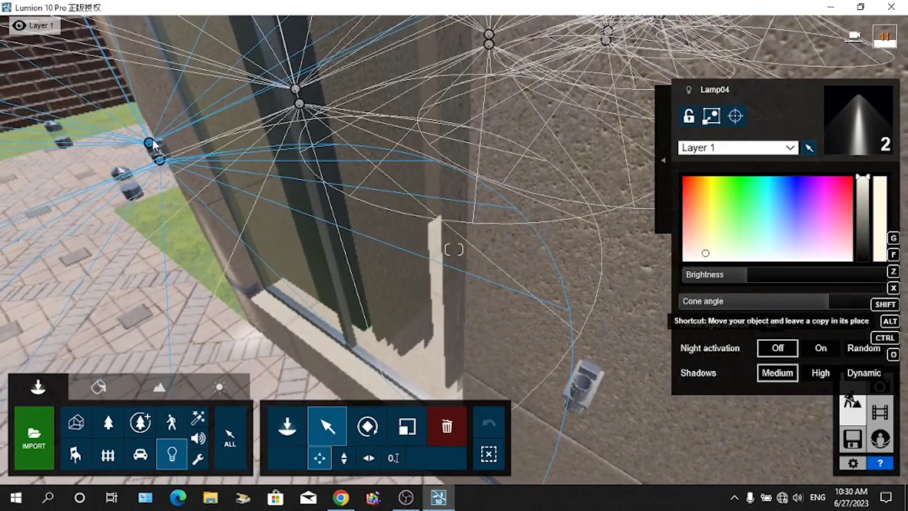
{"action": "left_click_drag", "start_coordinate": [160, 159], "coordinate": [583, 389]}
{"action": "right_click_drag", "start_coordinate": [546, 345], "coordinate": [709, 340]}
{"action": "key", "text": "s"}
{"action": "right_click_drag", "start_coordinate": [454, 249], "coordinate": [486, 238]}
{"action": "key", "text": "w"}
{"action": "key", "text": "w"}
{"action": "right_click_drag", "start_coordinate": [485, 283], "coordinate": [483, 320]}
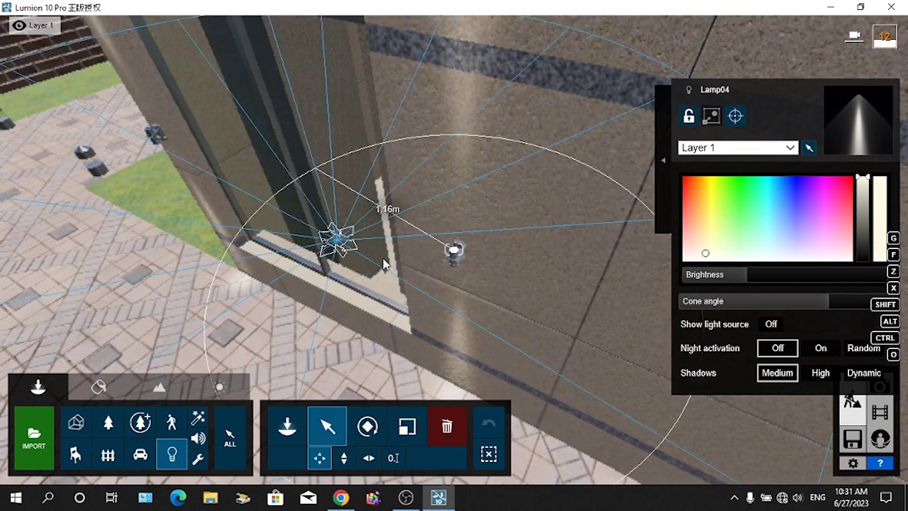
{"action": "left_click_drag", "start_coordinate": [383, 263], "coordinate": [552, 332], "text": "alt"}
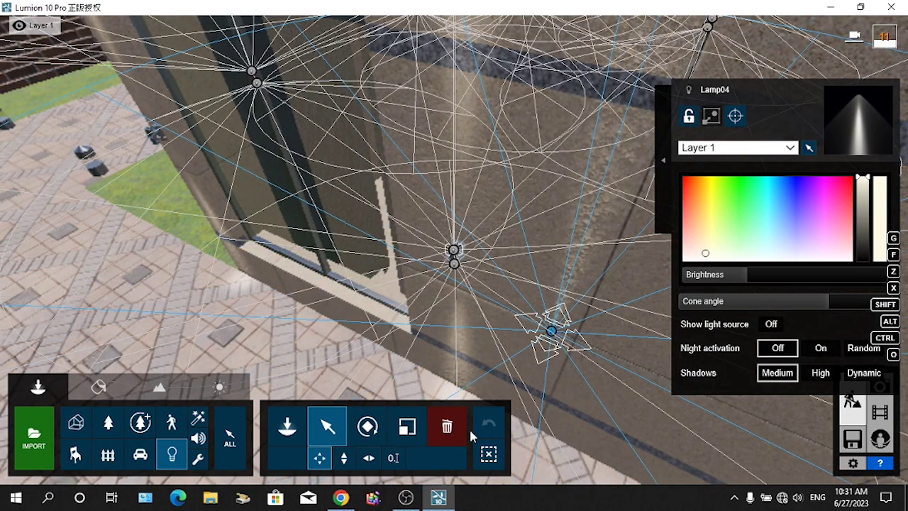
{"action": "left_click", "coordinate": [551, 330]}
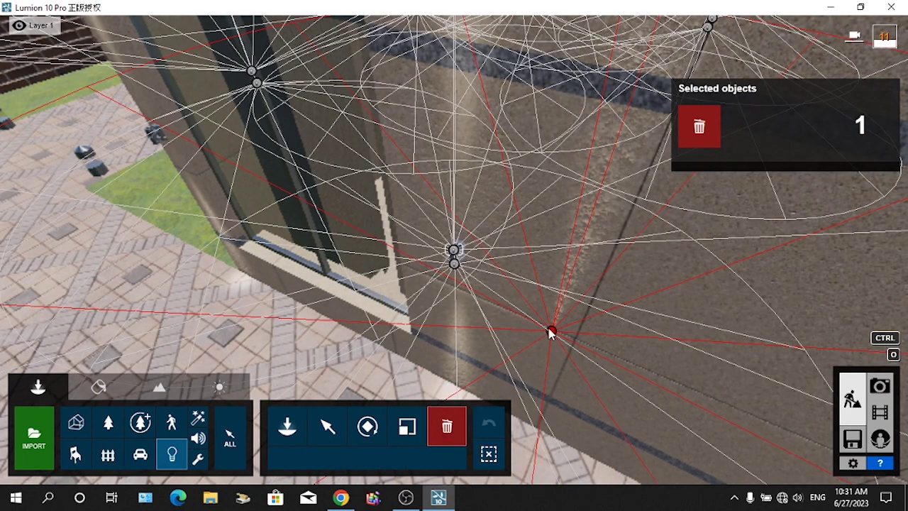
{"action": "left_click", "coordinate": [551, 332]}
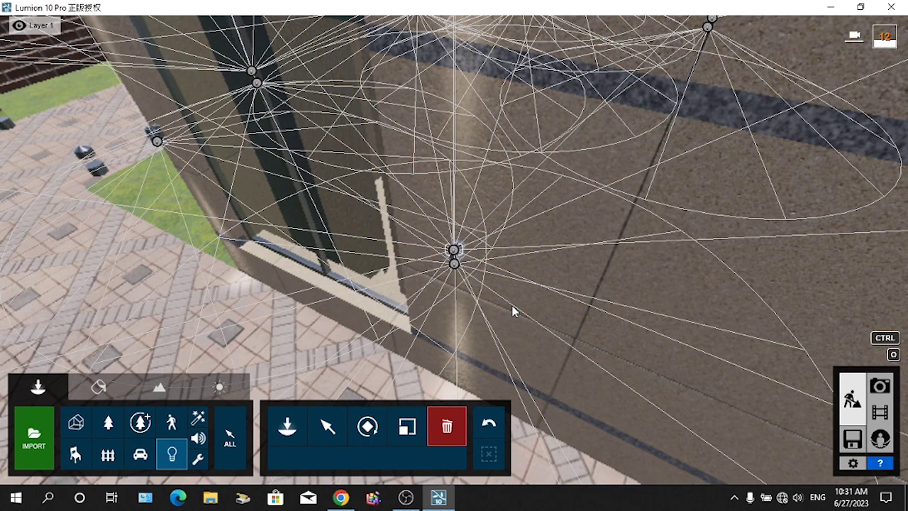
Copy the Lamp04 pair from the fixture beside the window onto the next fixture along the brown stone wall
{"action": "key", "text": "s"}
{"action": "key", "text": "d"}
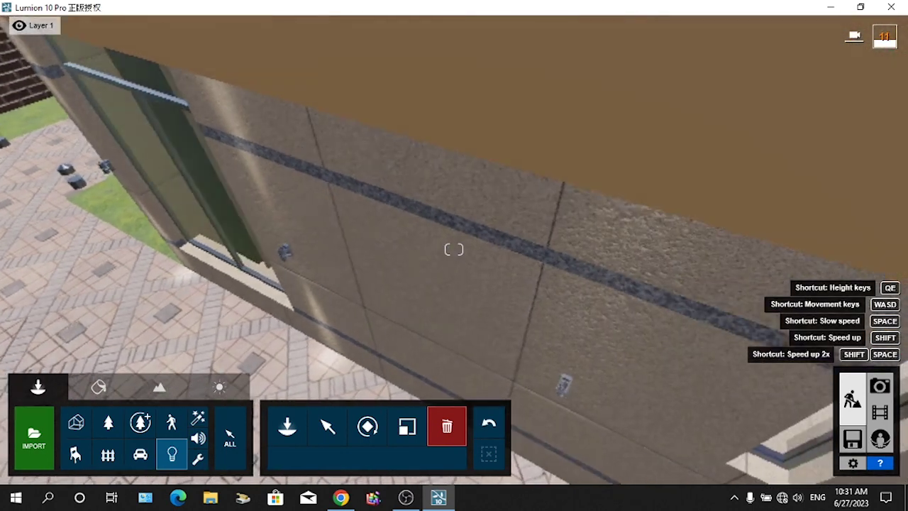
{"action": "left_click", "coordinate": [327, 426]}
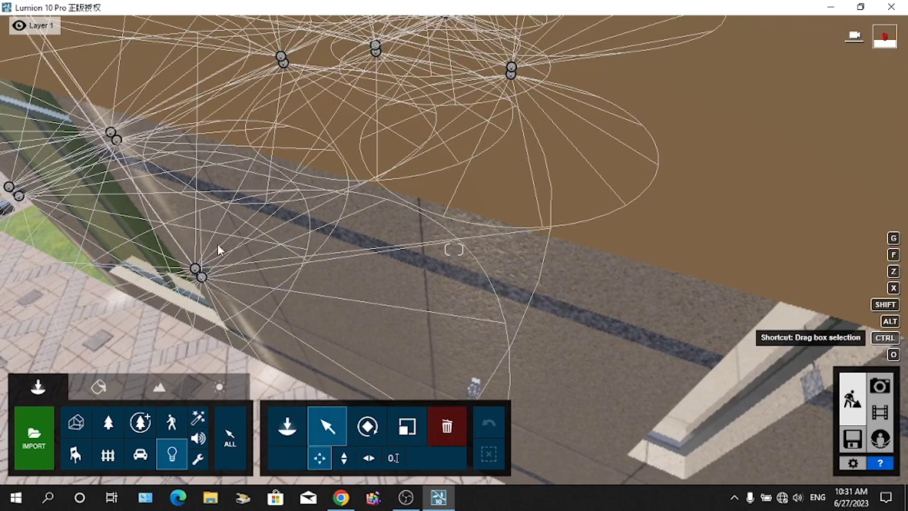
{"action": "left_click_drag", "start_coordinate": [173, 251], "coordinate": [255, 291], "text": "ctrl"}
{"action": "key", "text": "w"}
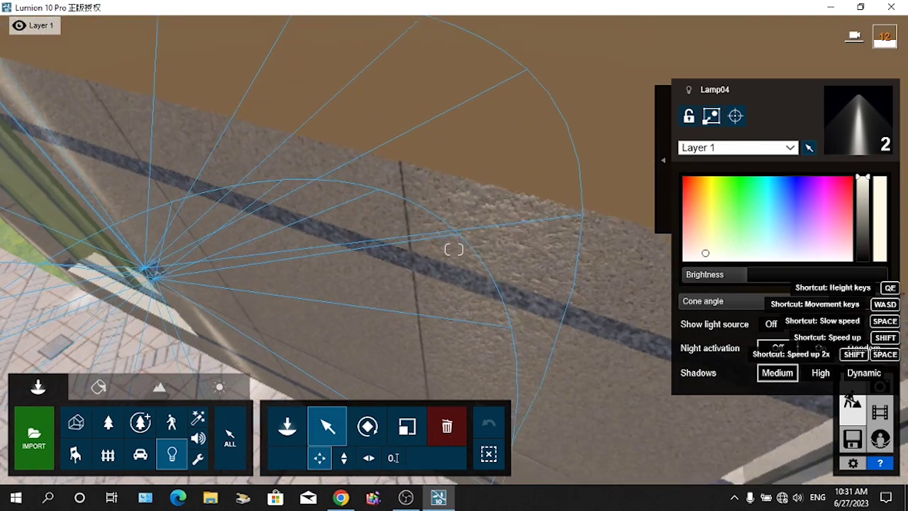
{"action": "key", "text": "e"}
{"action": "mouse_move", "coordinate": [312, 295]}
{"action": "right_mouse_down"}
{"action": "mouse_move", "coordinate": [318, 317]}
{"action": "mouse_move", "coordinate": [312, 294]}
{"action": "right_mouse_up"}
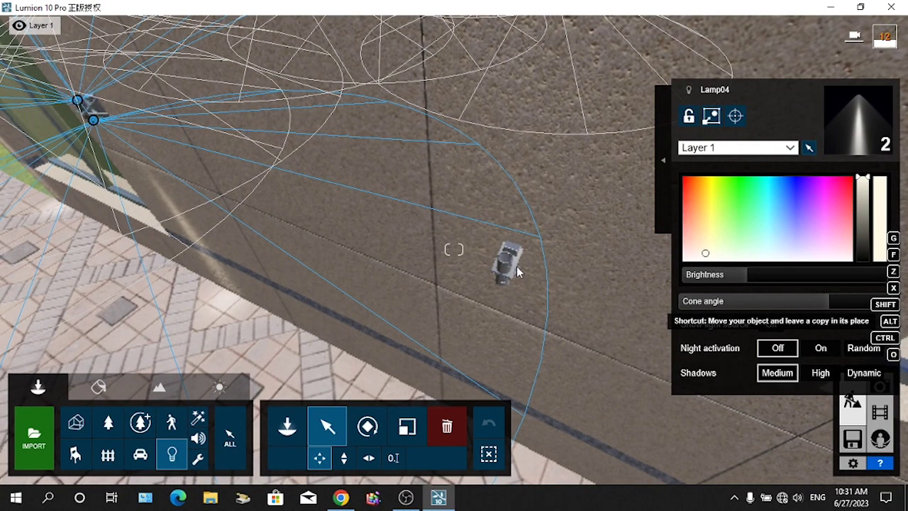
{"action": "left_click_drag", "start_coordinate": [78, 101], "coordinate": [504, 262]}
Copy the Lamp04 pair past the narrow slit window onto the next fixture of the same stone wall
{"action": "key", "text": "d"}
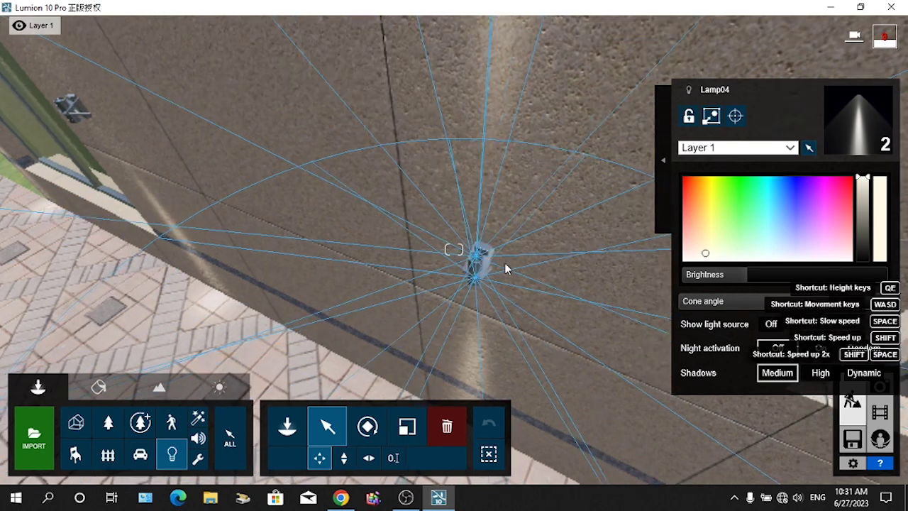
{"action": "right_click_drag", "start_coordinate": [504, 275], "coordinate": [510, 254]}
{"action": "key", "text": "s"}
{"action": "key", "text": "s"}
{"action": "key", "text": "w"}
{"action": "key", "text": "w"}
{"action": "right_click_drag", "start_coordinate": [454, 249], "coordinate": [453, 249]}
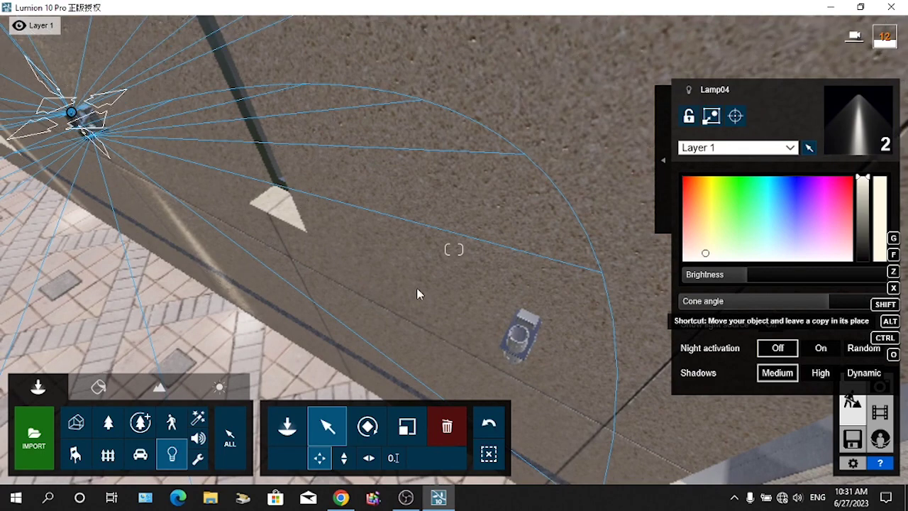
{"action": "left_click_drag", "start_coordinate": [419, 294], "coordinate": [528, 334], "text": "alt"}
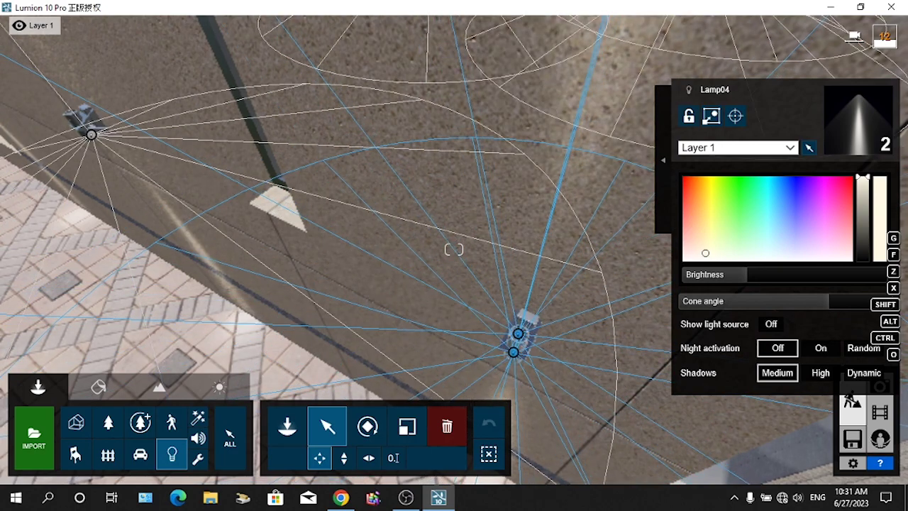
Copy the Lamp04 pair from the stone wall onto the fixture on the dark horizontal-slat panel around the poolside corner
{"action": "key", "text": "s"}
{"action": "key", "text": "d"}
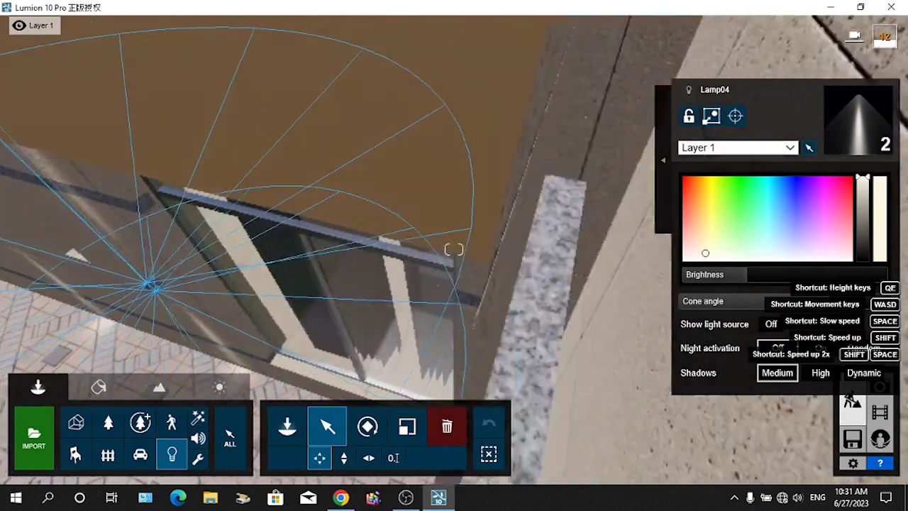
{"action": "key", "text": "s"}
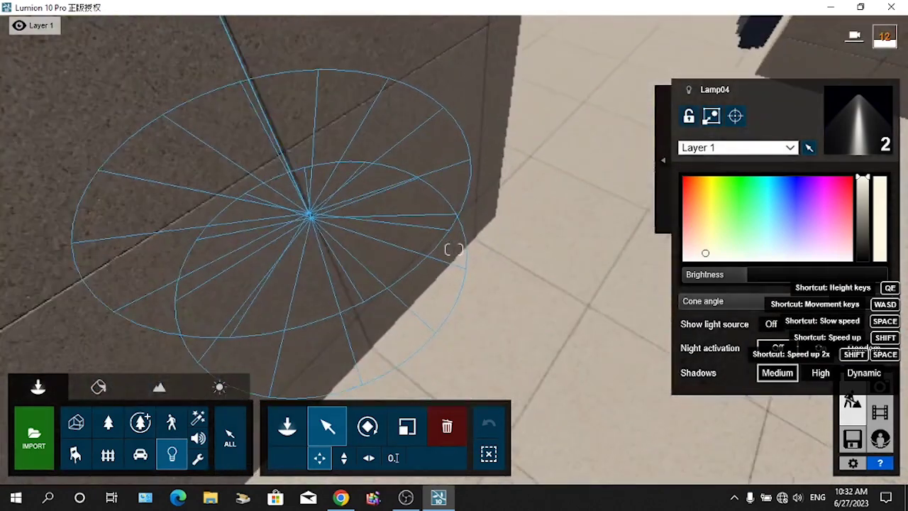
{"action": "key", "text": "s"}
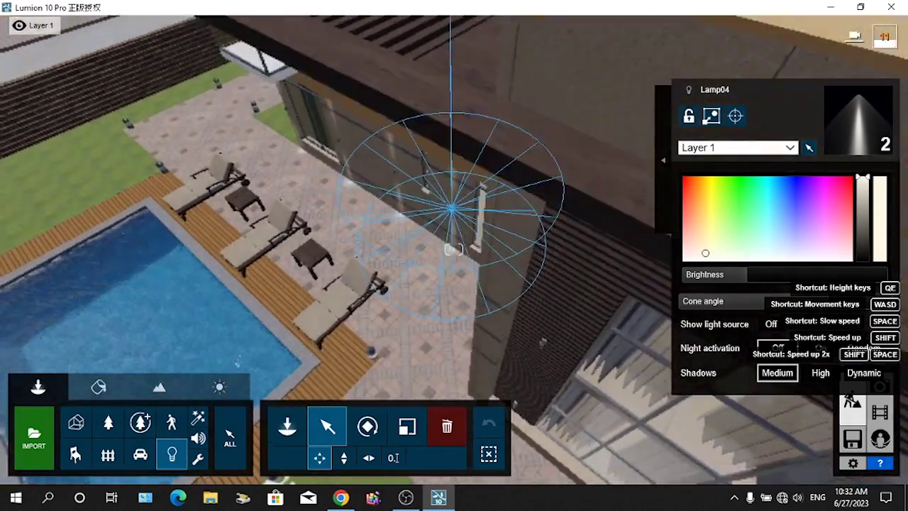
{"action": "right_click_drag", "start_coordinate": [454, 250], "coordinate": [454, 249]}
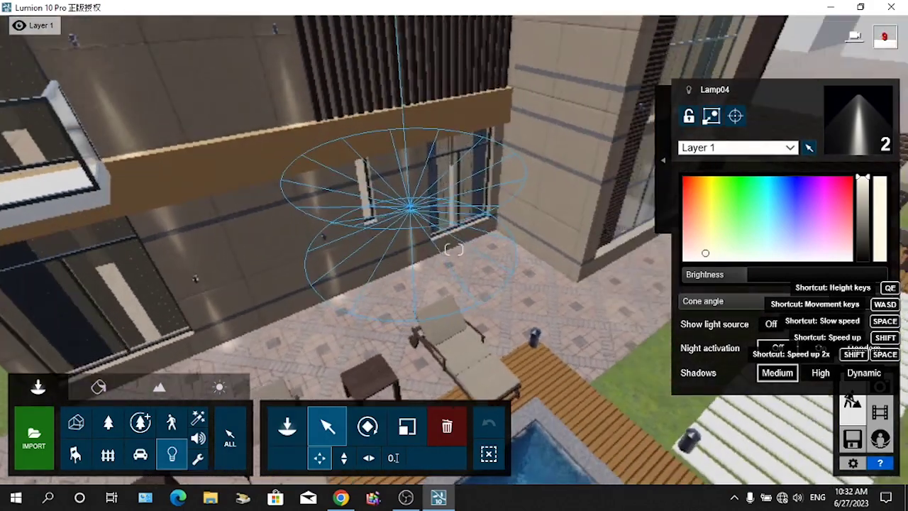
{"action": "right_click_drag", "start_coordinate": [454, 249], "coordinate": [453, 249]}
{"action": "key", "text": "w"}
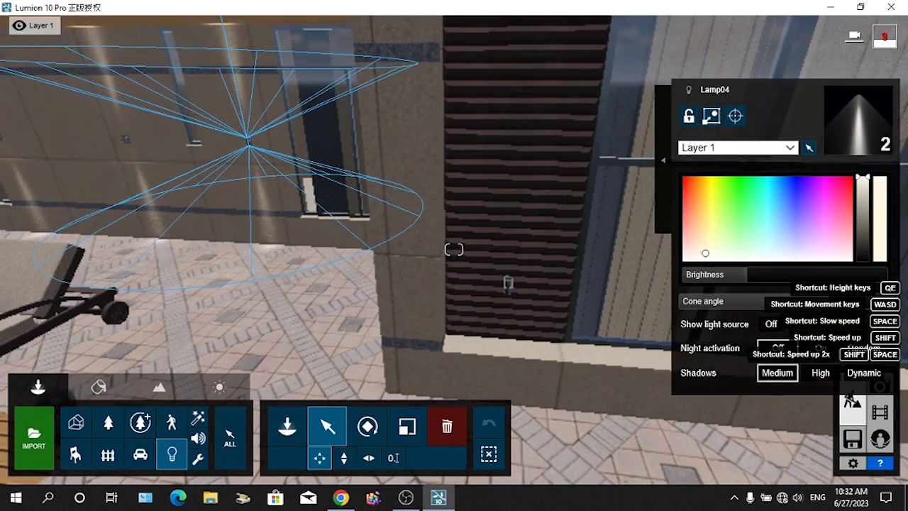
{"action": "right_click_drag", "start_coordinate": [454, 250], "coordinate": [454, 250]}
{"action": "key", "text": "w"}
{"action": "key", "text": "d"}
{"action": "key", "text": "w"}
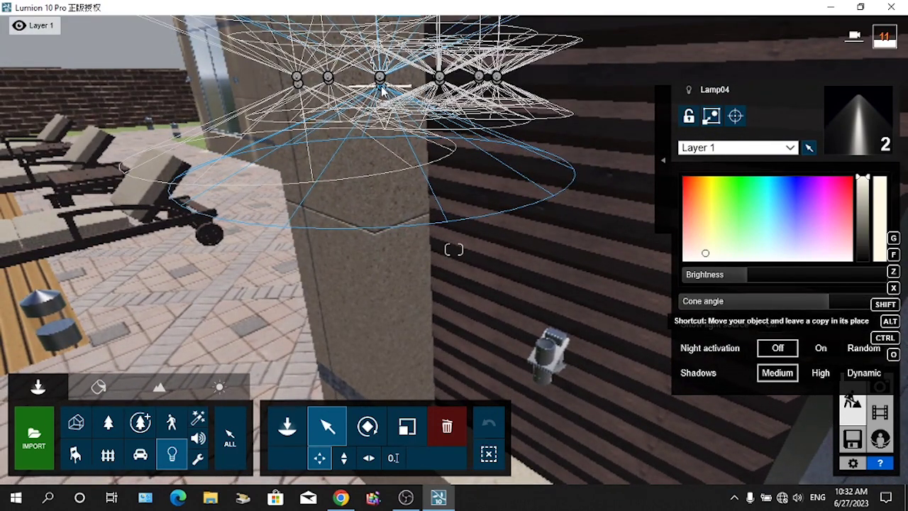
{"action": "right_click_drag", "start_coordinate": [407, 173], "coordinate": [454, 250]}
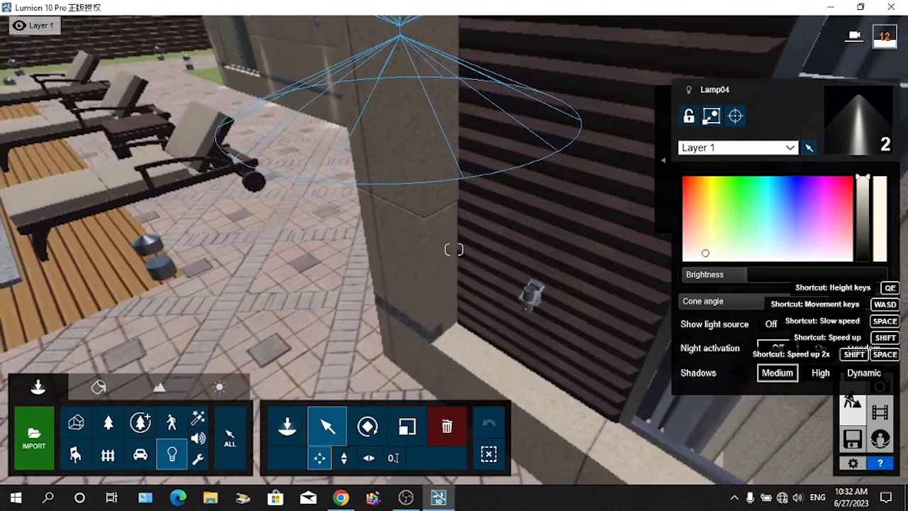
{"action": "right_click_drag", "start_coordinate": [418, 122], "coordinate": [411, 76]}
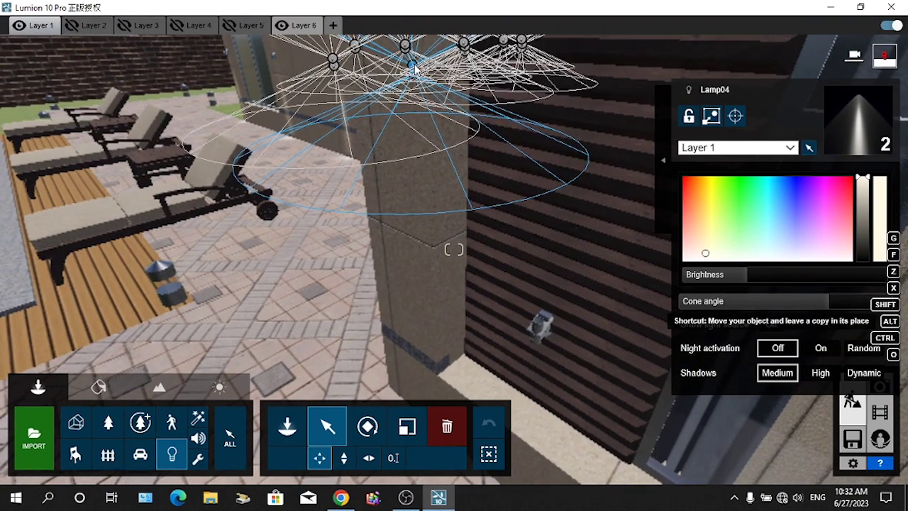
{"action": "left_click_drag", "start_coordinate": [413, 65], "coordinate": [542, 322]}
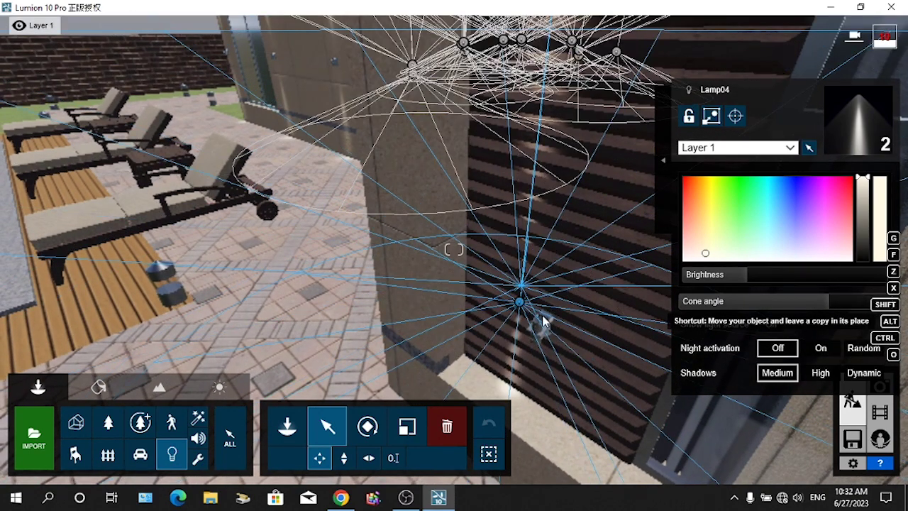